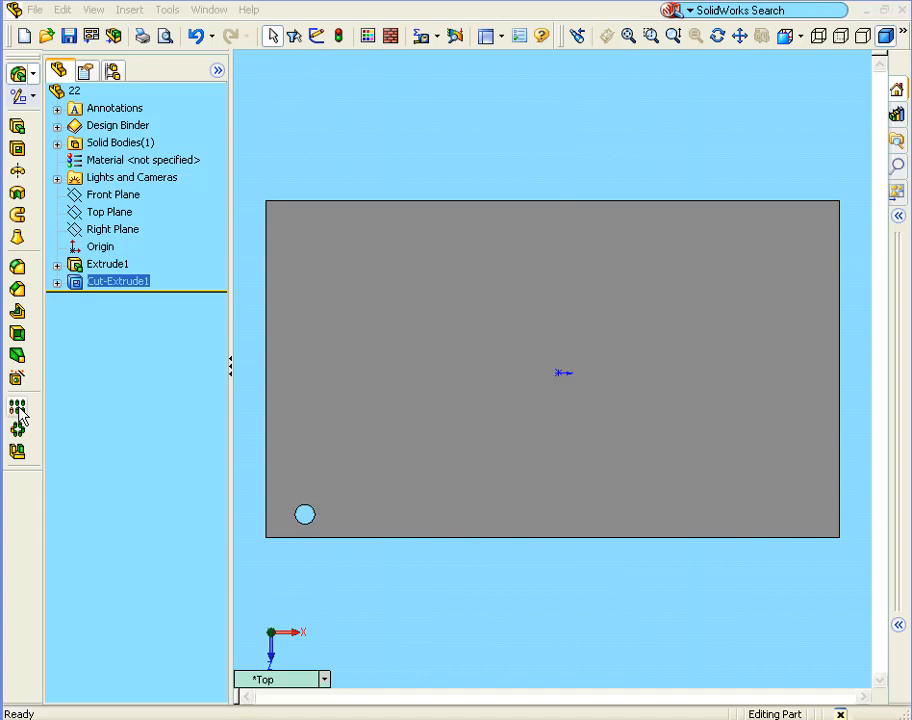
# Step: Start a linear pattern with the plate's lower long edge as Direction 1, using 10 mm spacing and 8 instances
pyautogui.click(17, 409)
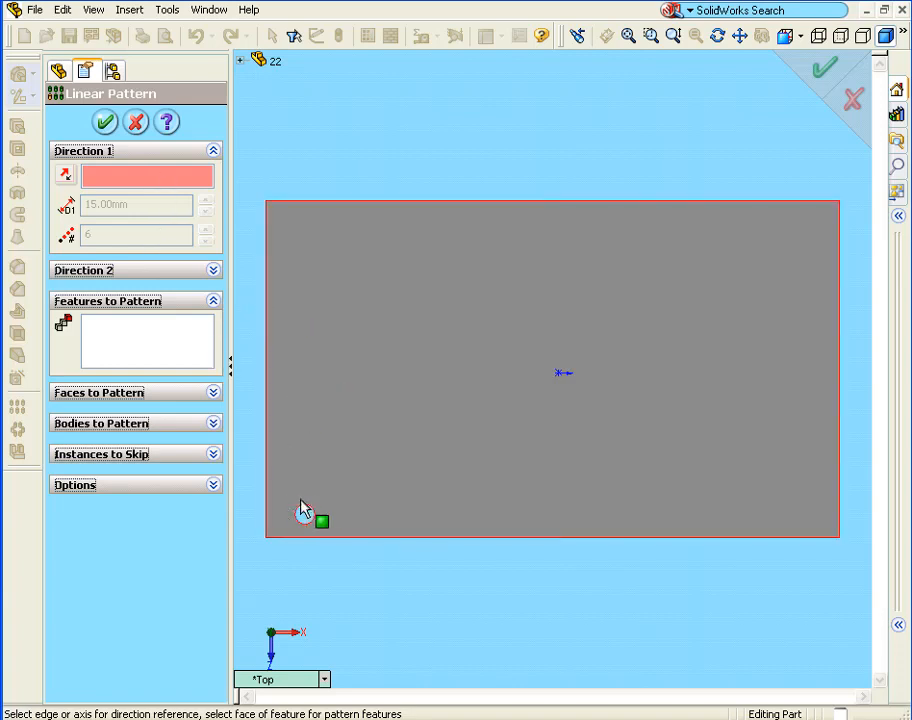
pyautogui.click(337, 538)
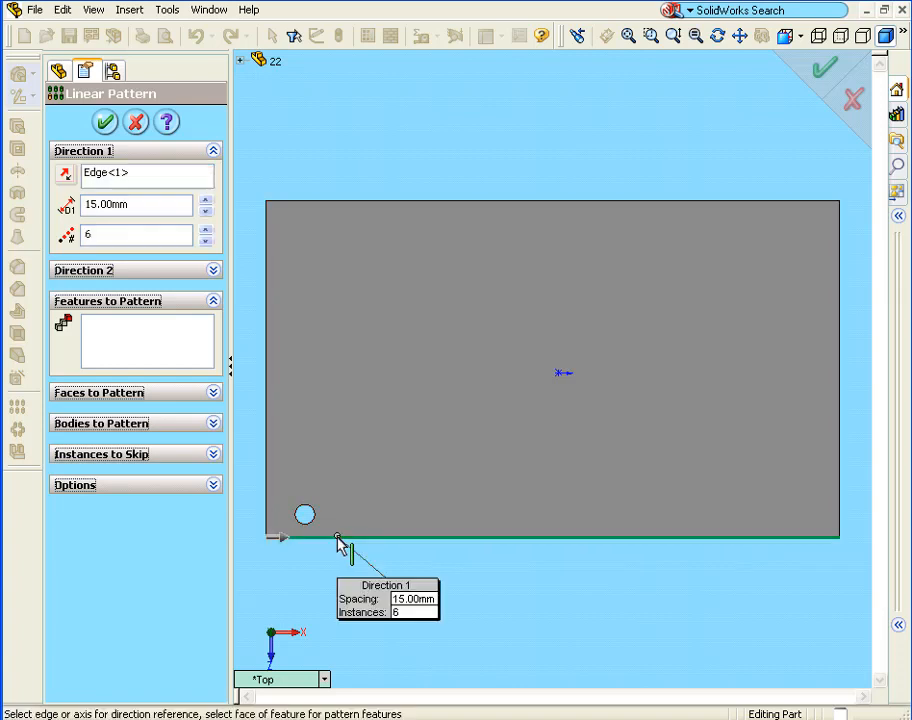
pyautogui.click(63, 175)
pyautogui.click(63, 175)
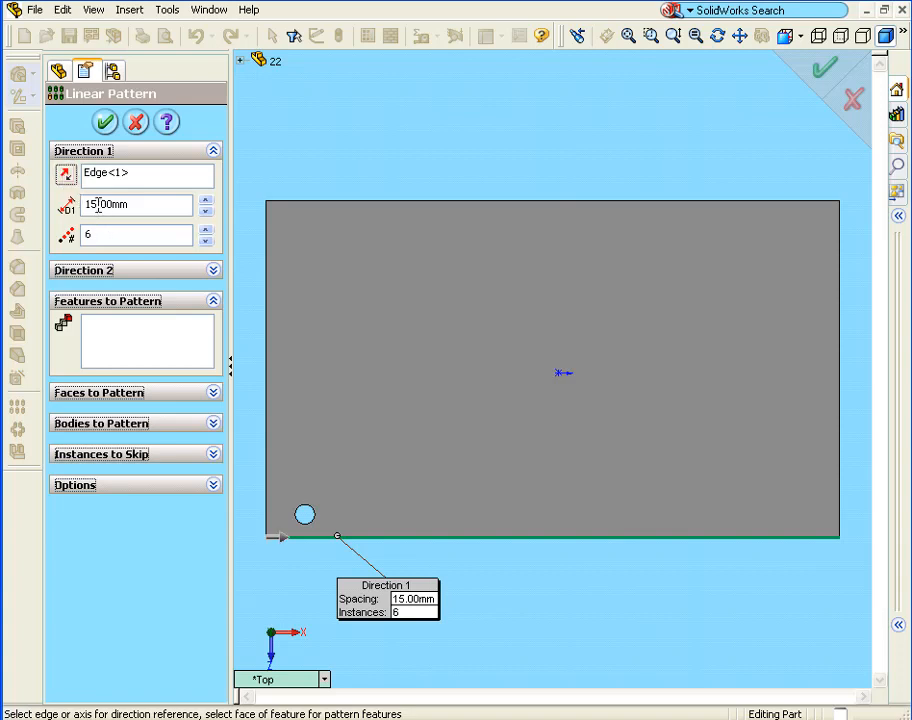
pyautogui.doubleClick(98, 206)
pyautogui.write('10')
pyautogui.doubleClick(100, 234)
pyautogui.write('8')
# Step: Choose the hole cut, Cut-Extrude1, as the feature to pattern
pyautogui.click(137, 343)
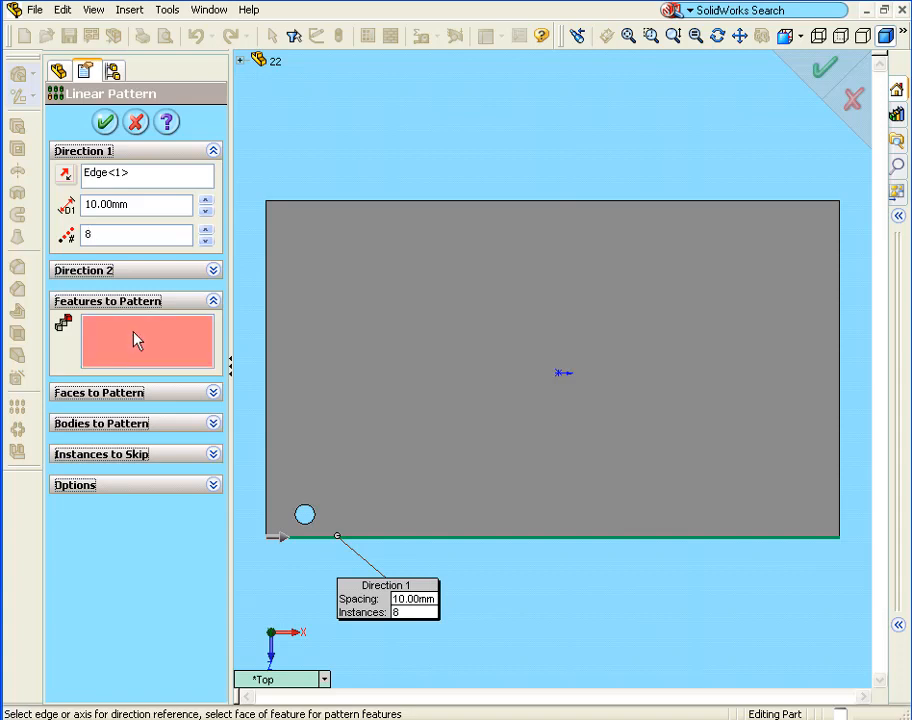
pyautogui.click(241, 61)
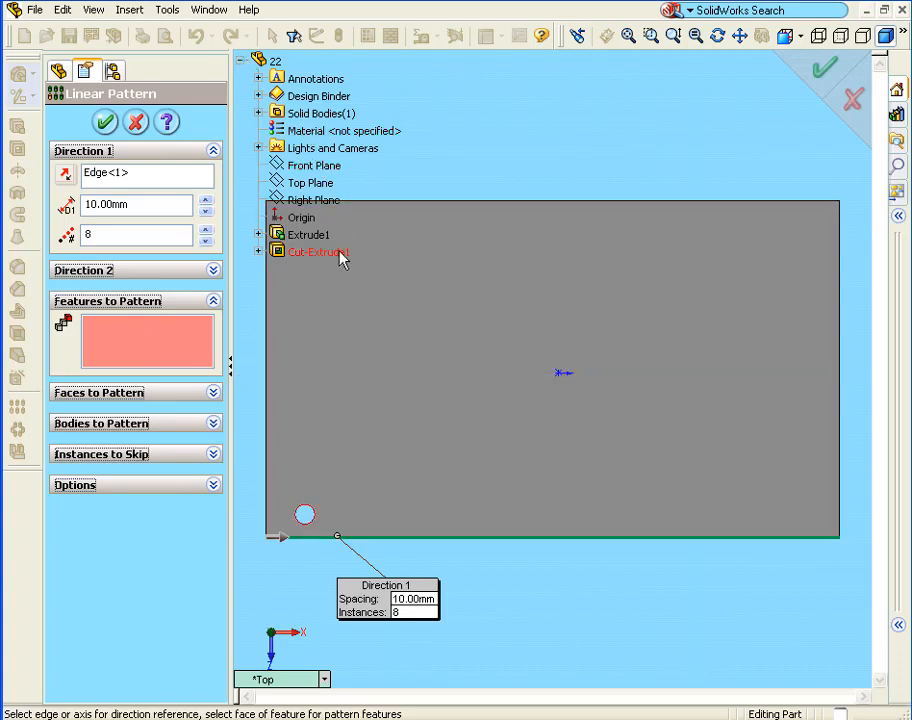
pyautogui.click(307, 257)
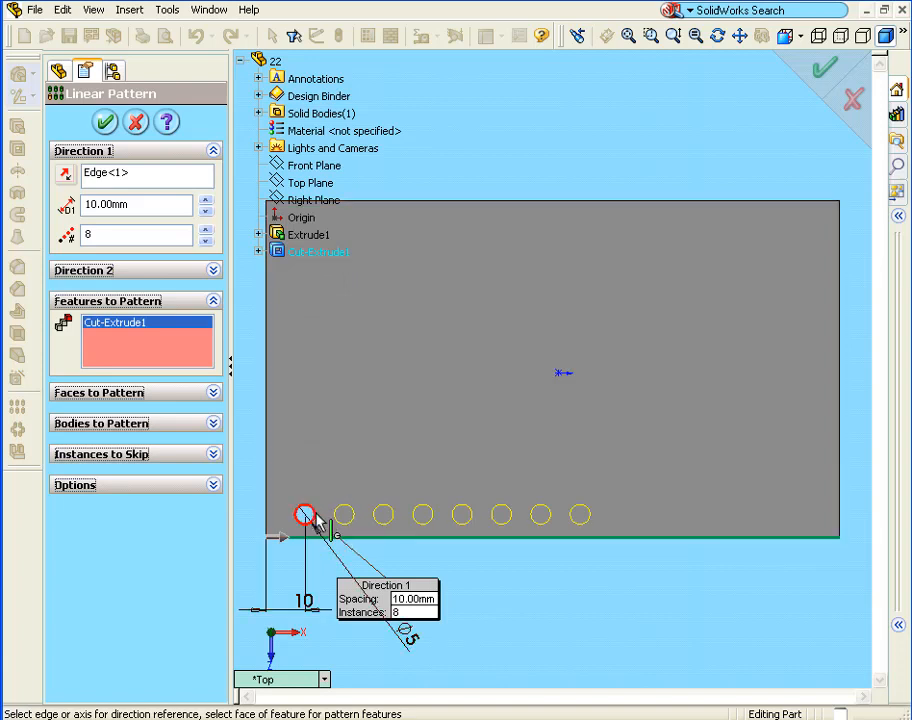
pyautogui.click(242, 62)
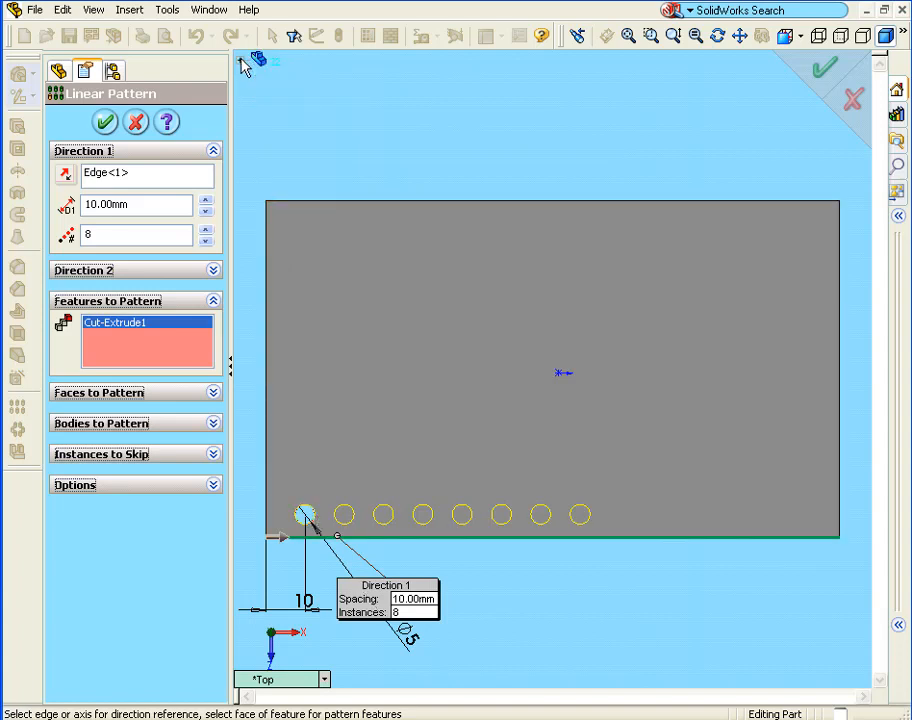
# Step: Add the plate's left edge as Direction 2 with 10 mm spacing and 4 instances, and create the hole pattern
pyautogui.click(111, 278)
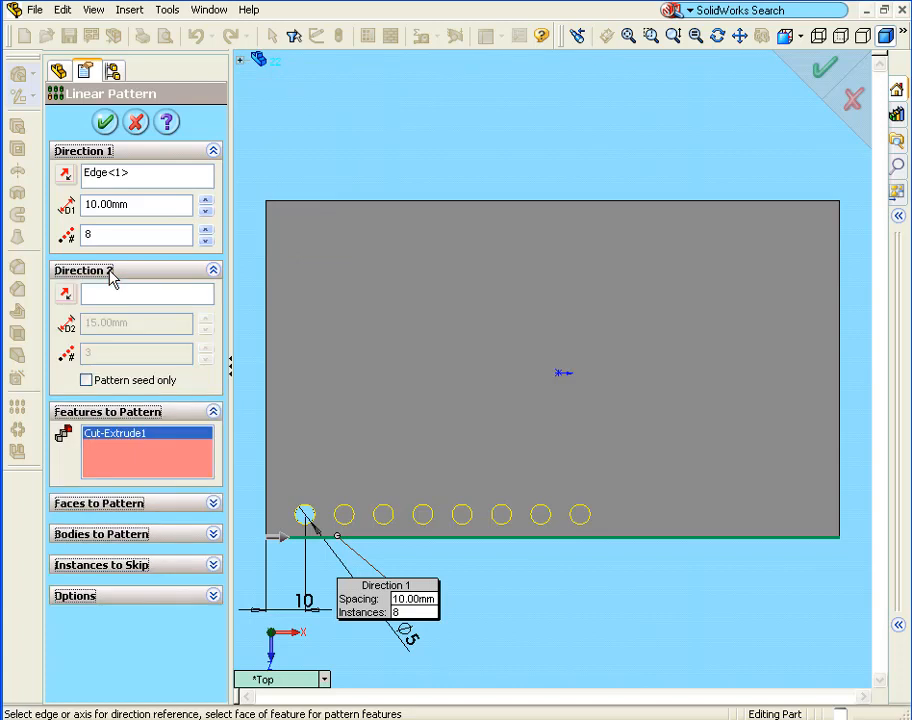
pyautogui.click(113, 297)
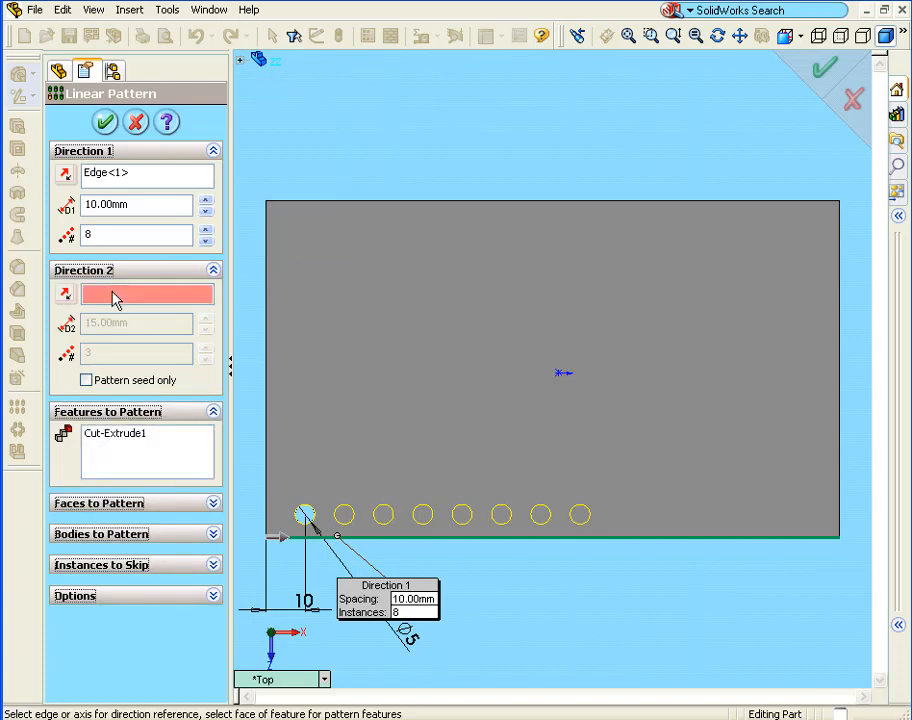
pyautogui.click(268, 386)
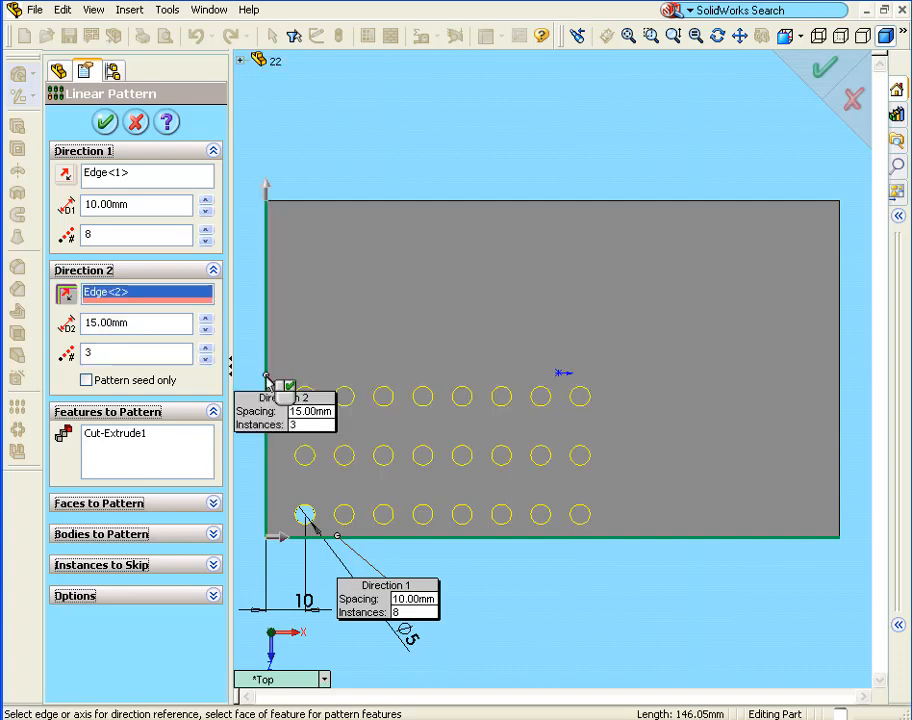
pyautogui.doubleClick(96, 320)
pyautogui.write('10')
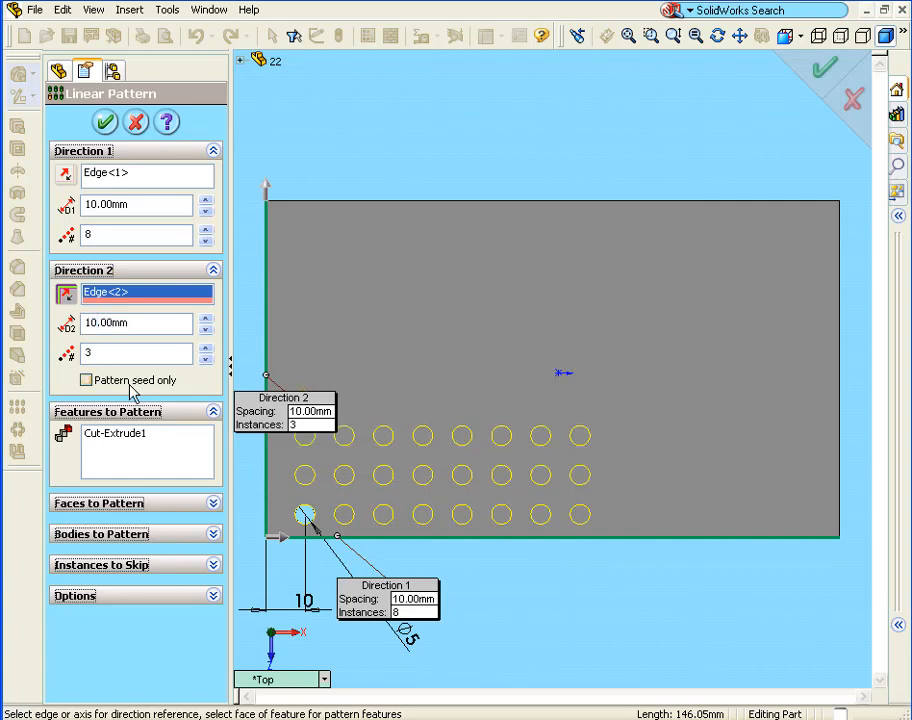
pyautogui.doubleClick(98, 353)
pyautogui.write('4')
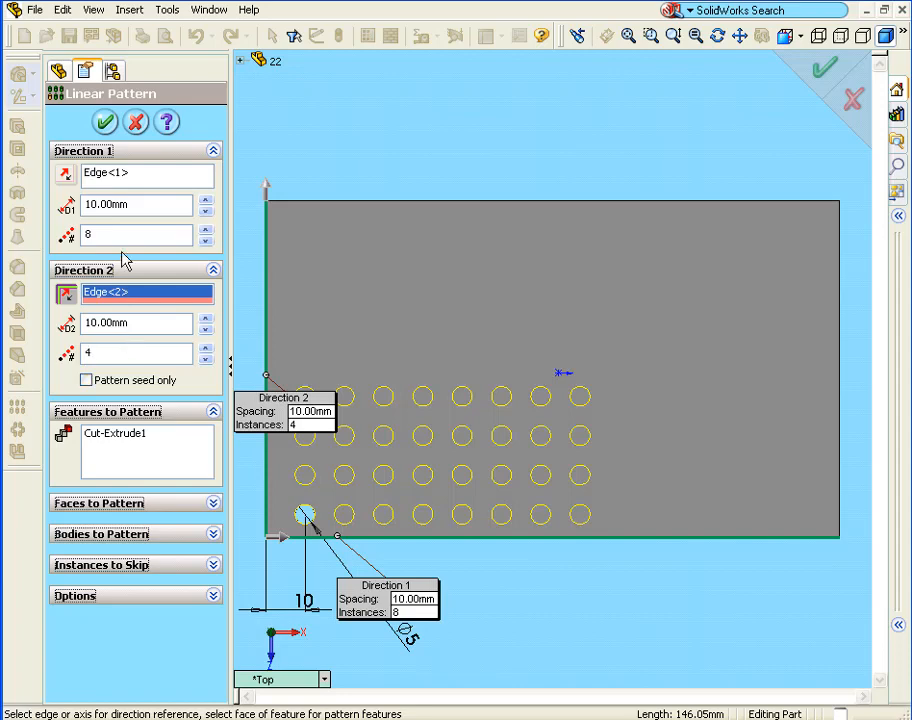
pyautogui.click(107, 123)
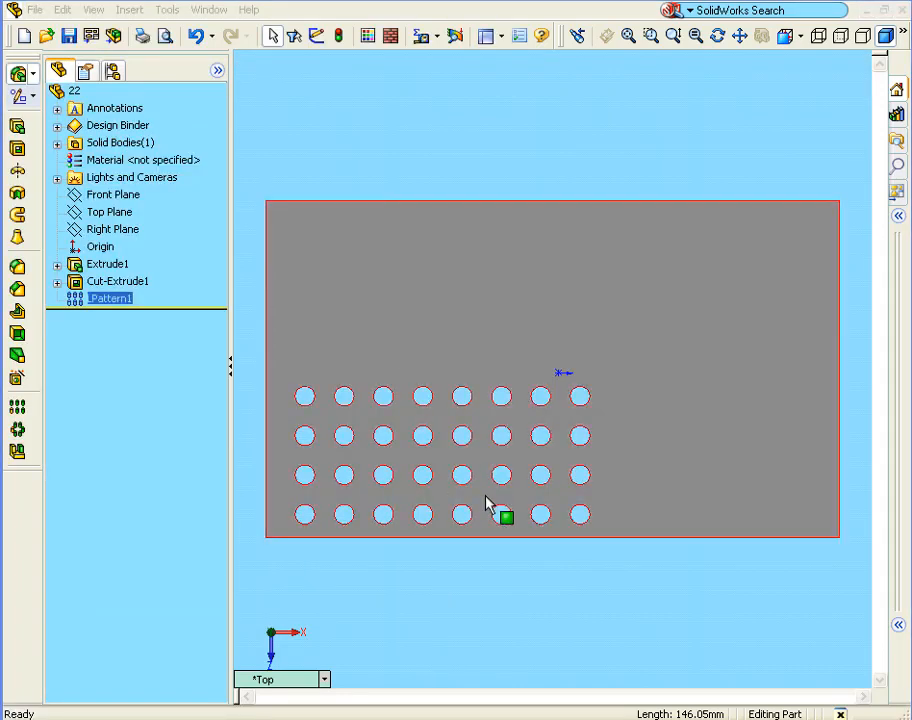
# Step: Suppress the linear hole pattern LPattern1
pyautogui.moveTo(489, 505)
pyautogui.mouseDown(button='middle')
pyautogui.moveTo(487, 426)
pyautogui.moveTo(536, 430)
pyautogui.moveTo(476, 429)
pyautogui.moveTo(472, 480)
pyautogui.moveTo(490, 505)
pyautogui.mouseUp(button='middle')
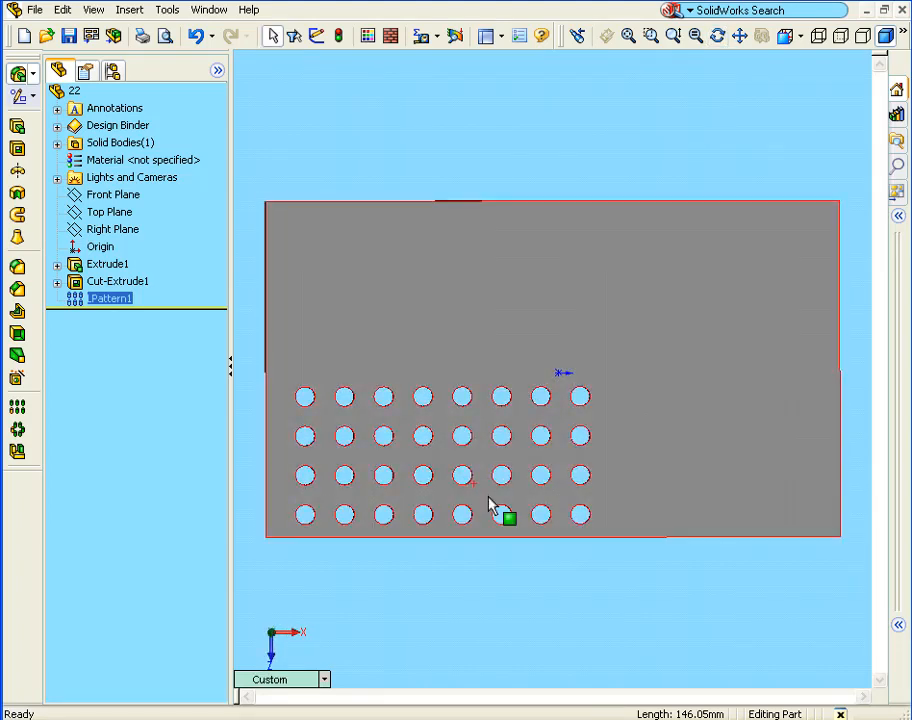
pyautogui.rightClick(109, 300)
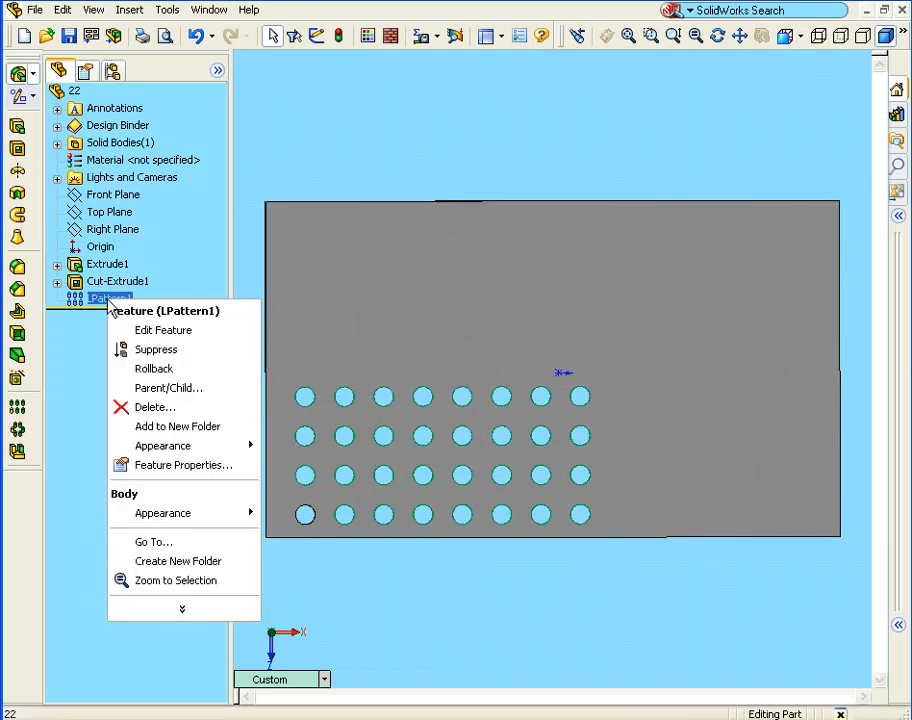
pyautogui.click(156, 350)
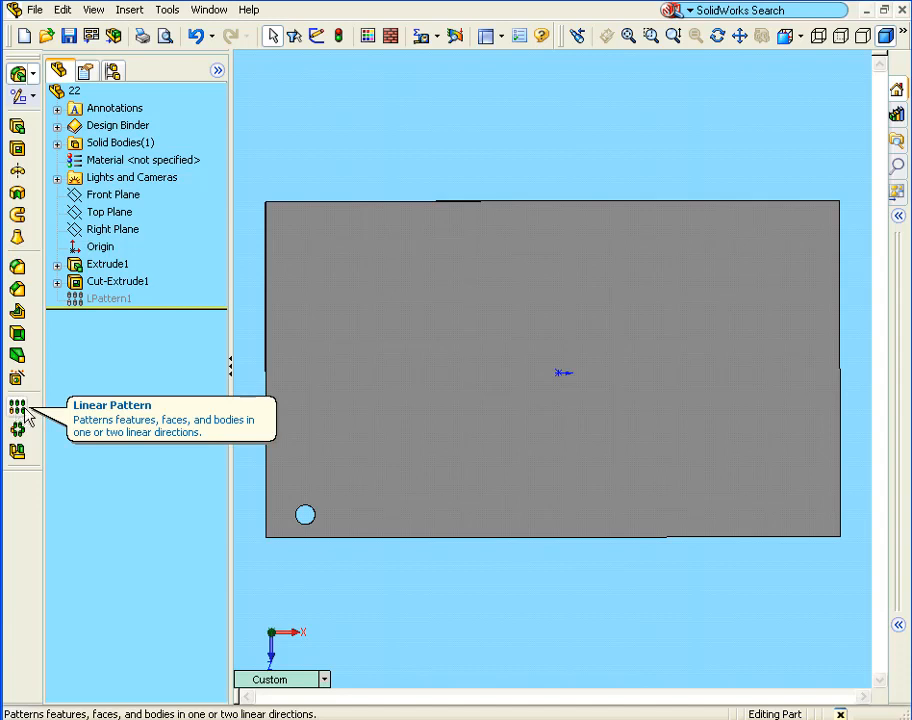
# Step: Create a reference axis diagonally across the plate through its lower-left and upper-right corner vertices
pyautogui.click(134, 14)
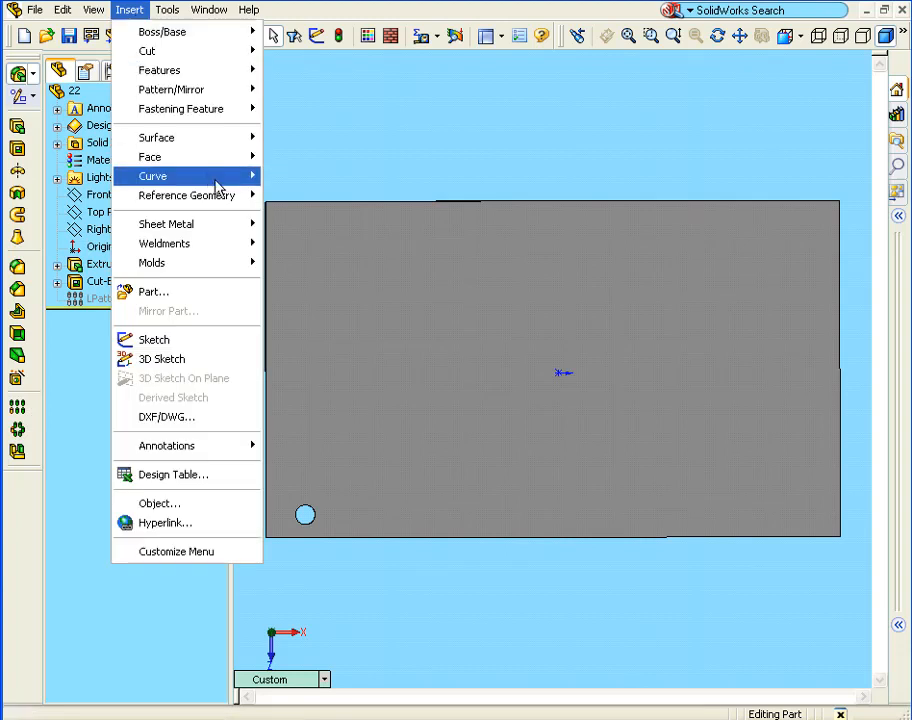
pyautogui.moveTo(220, 203)
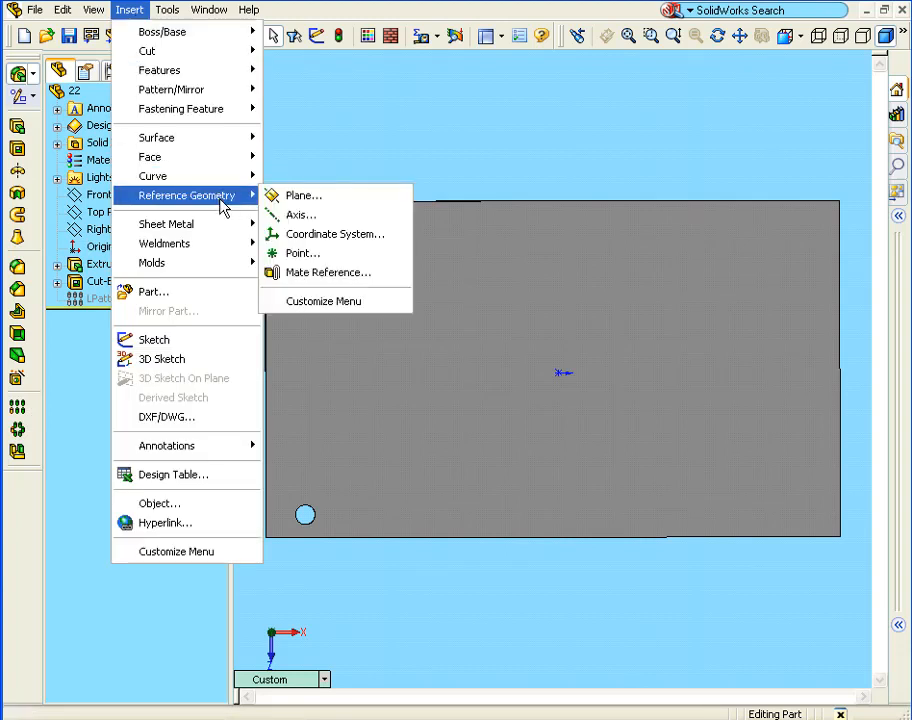
pyautogui.click(315, 220)
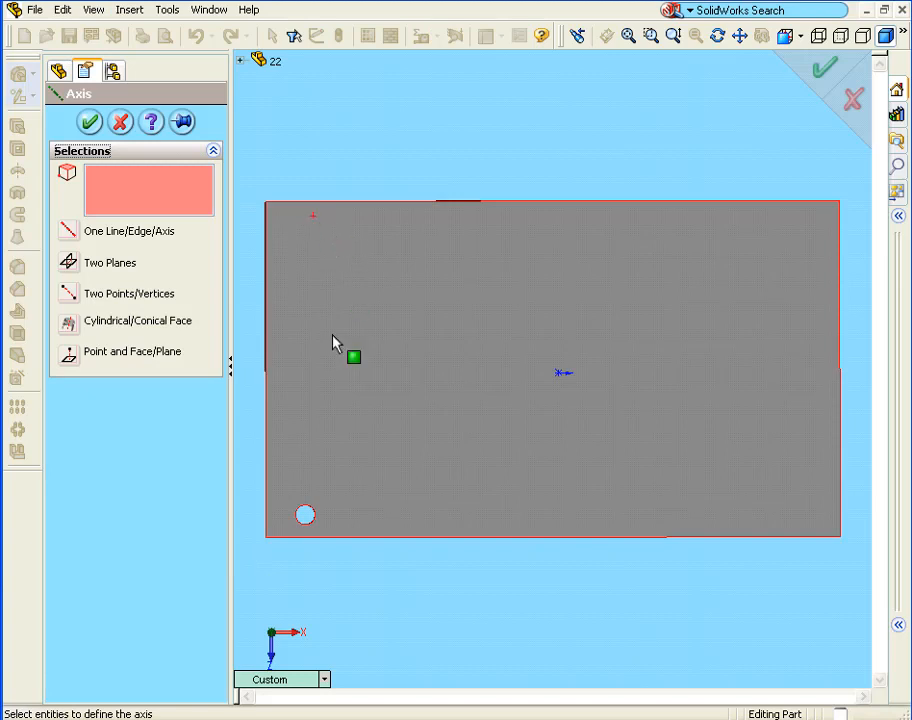
pyautogui.click(266, 538)
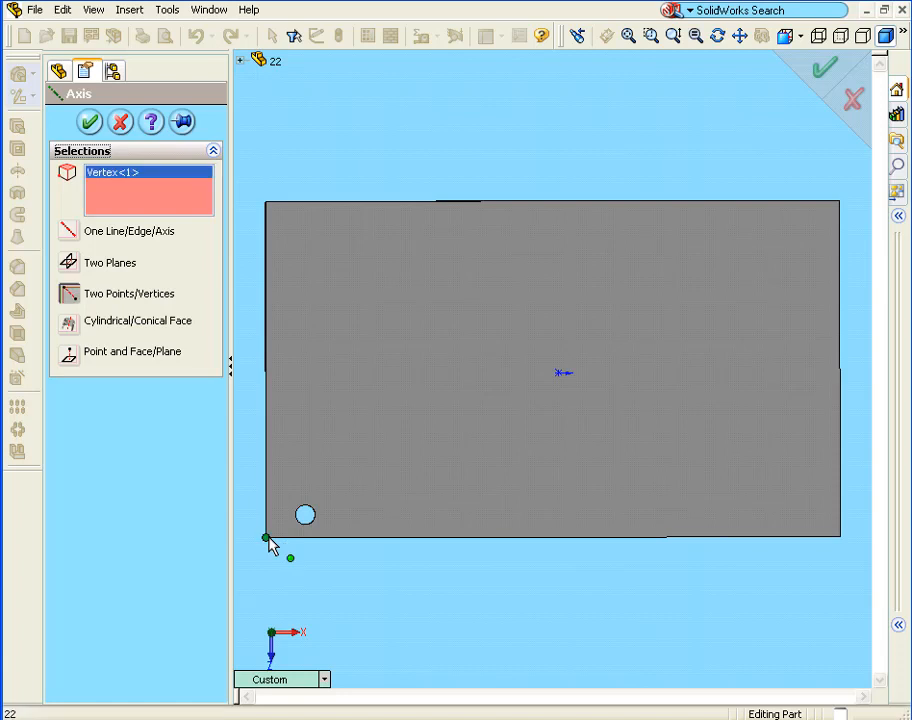
pyautogui.click(840, 203)
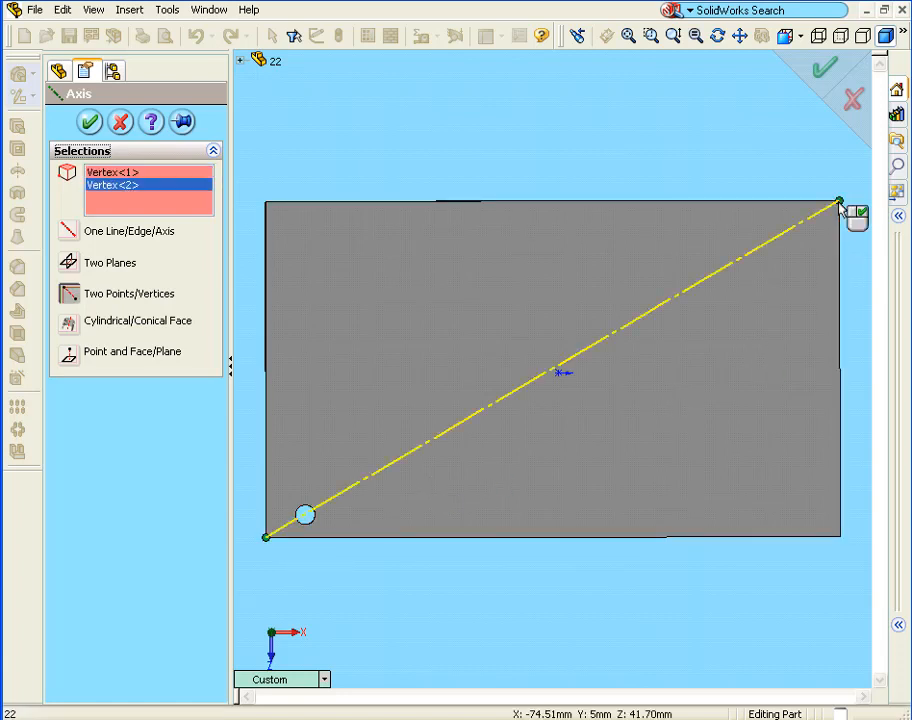
pyautogui.click(90, 122)
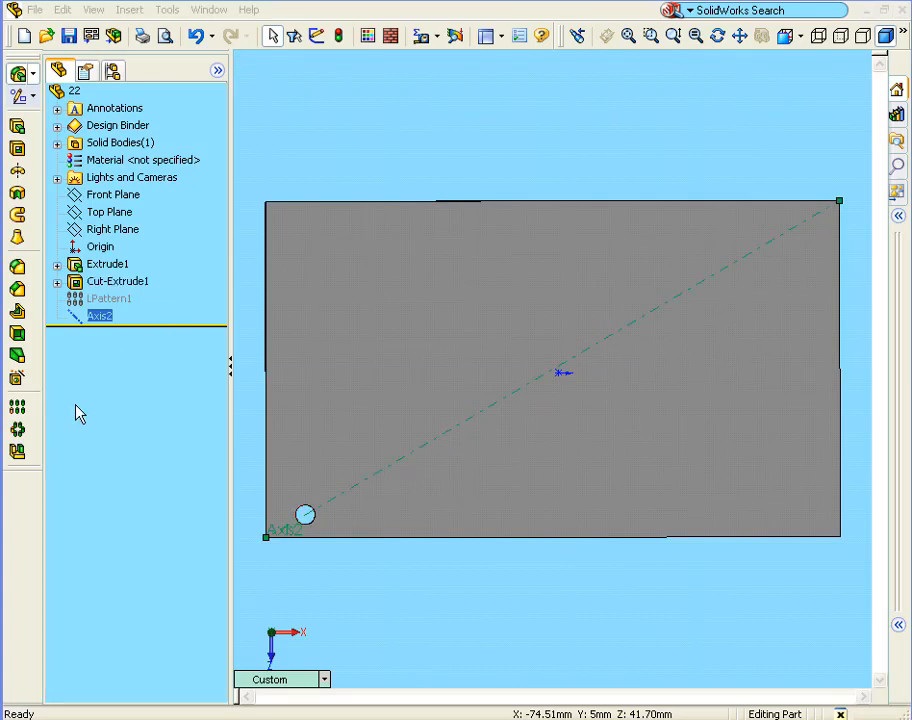
# Step: Start a linear pattern of Cut-Extrude1 along the diagonal axis, reversing Direction 1 so the holes run across the plate
pyautogui.click(17, 406)
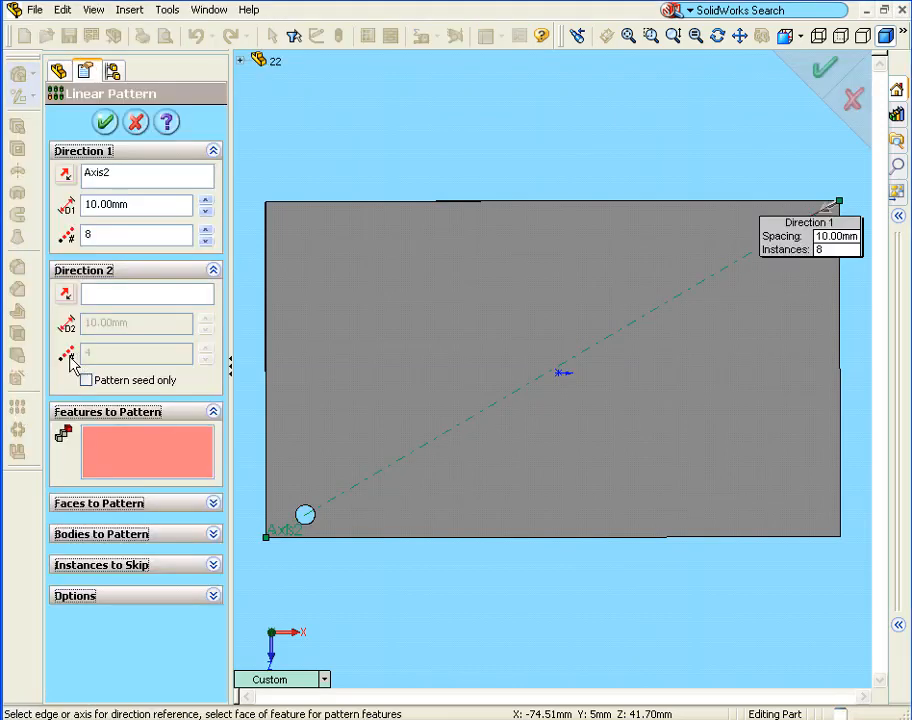
pyautogui.click(112, 178)
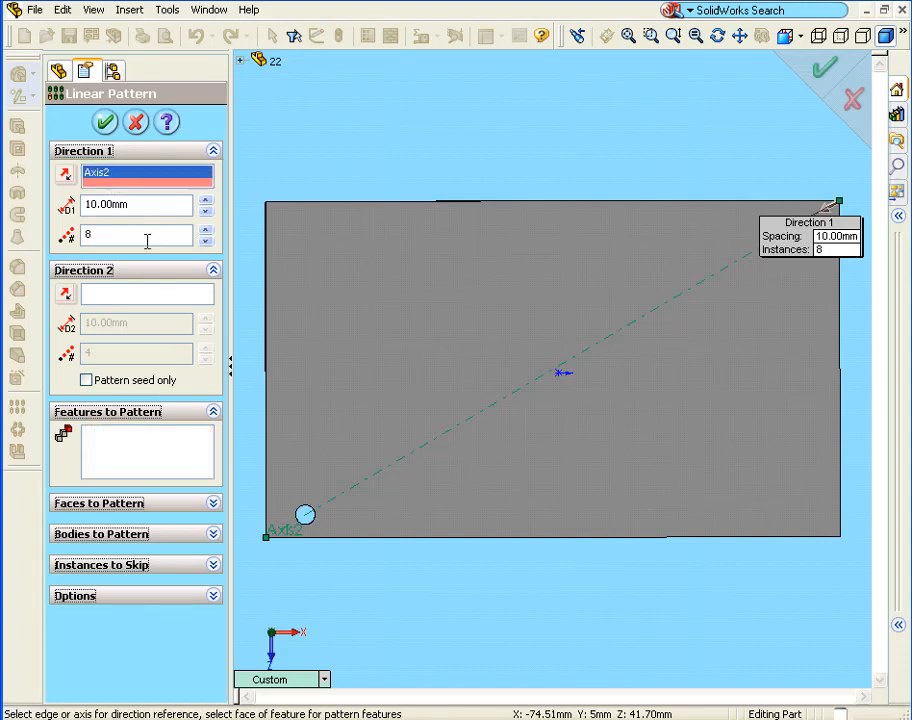
pyautogui.click(401, 464)
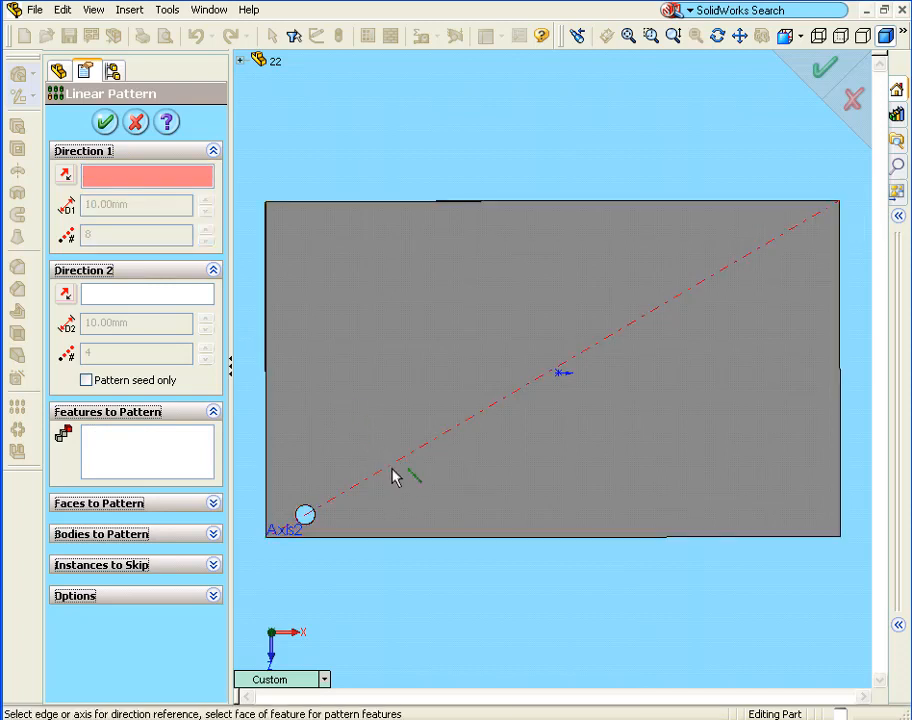
pyautogui.click(395, 476)
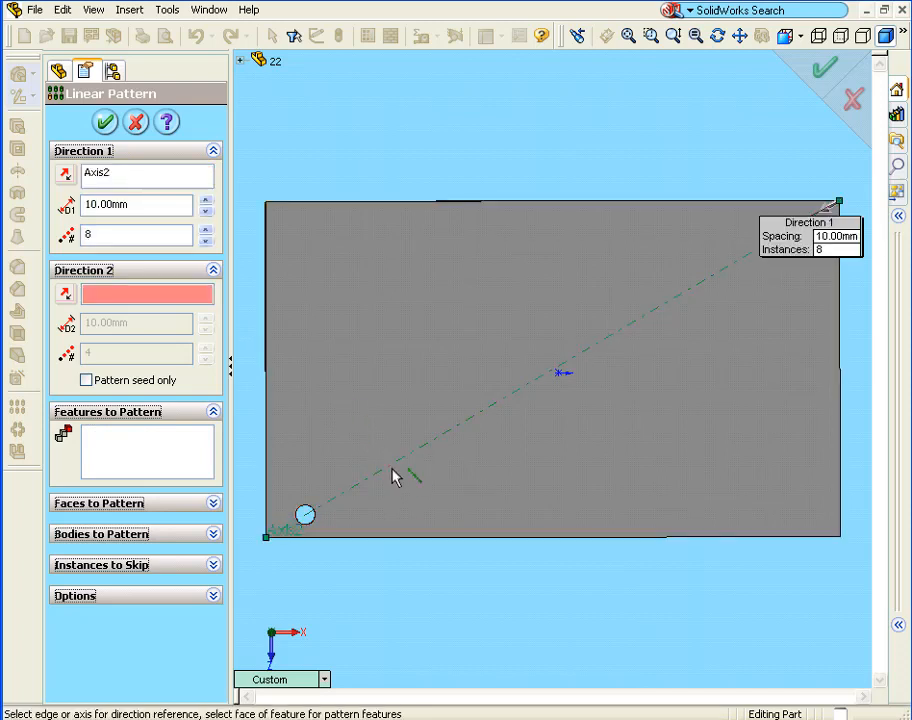
pyautogui.click(183, 460)
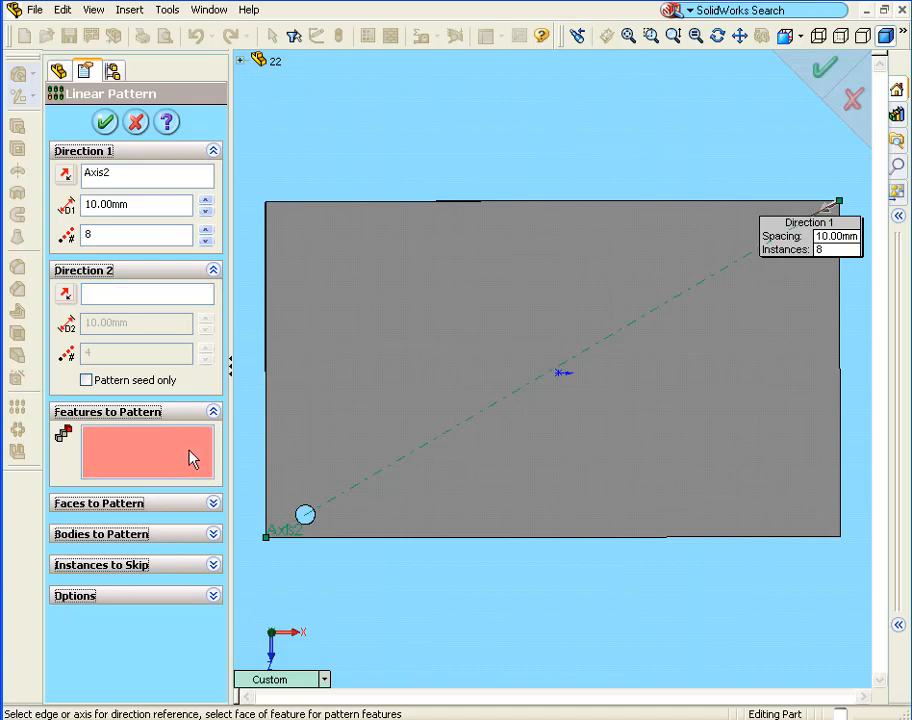
pyautogui.click(241, 61)
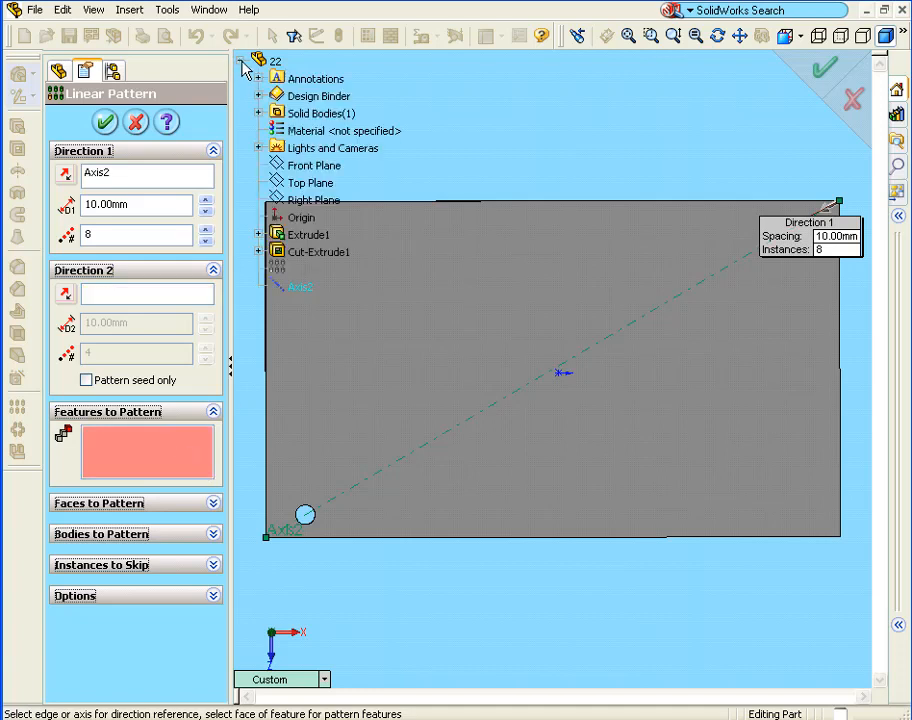
pyautogui.click(308, 256)
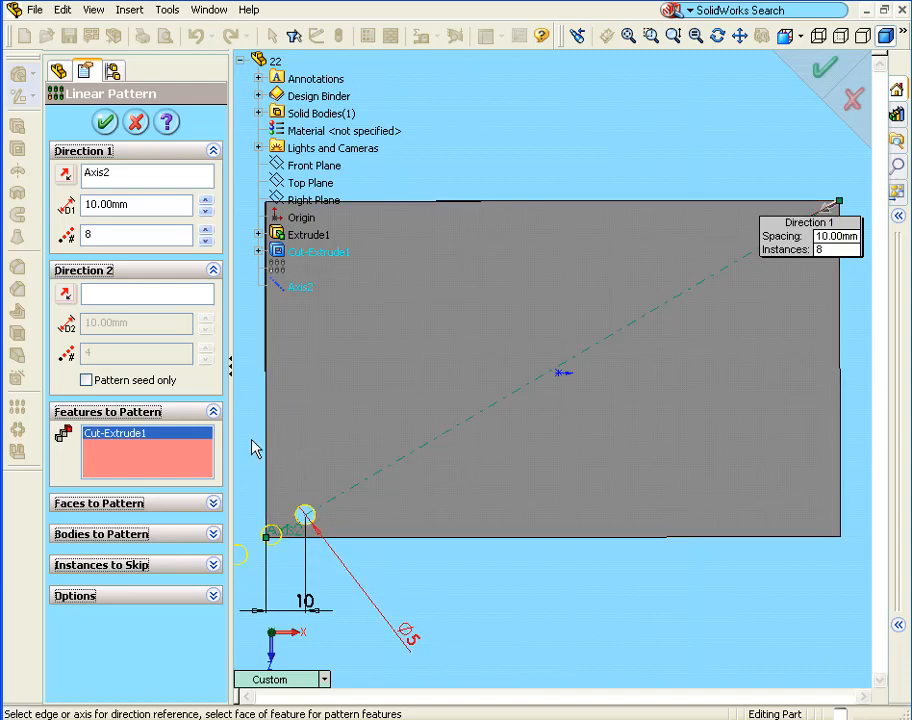
pyautogui.click(66, 176)
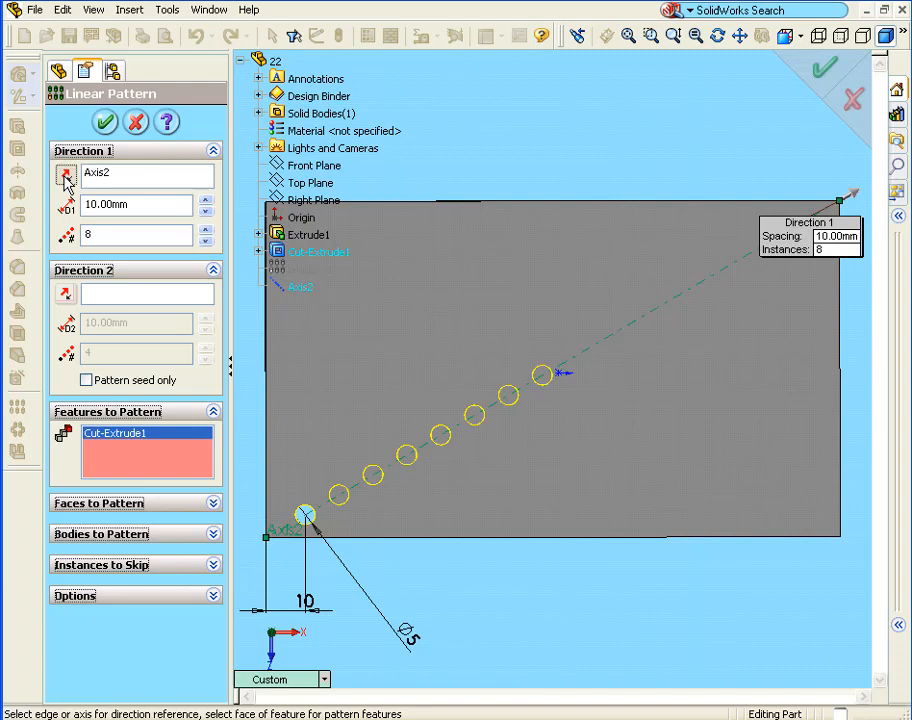
# Step: Use the plate's left edge as Direction 2 and create the slanted hole pattern
pyautogui.click(118, 300)
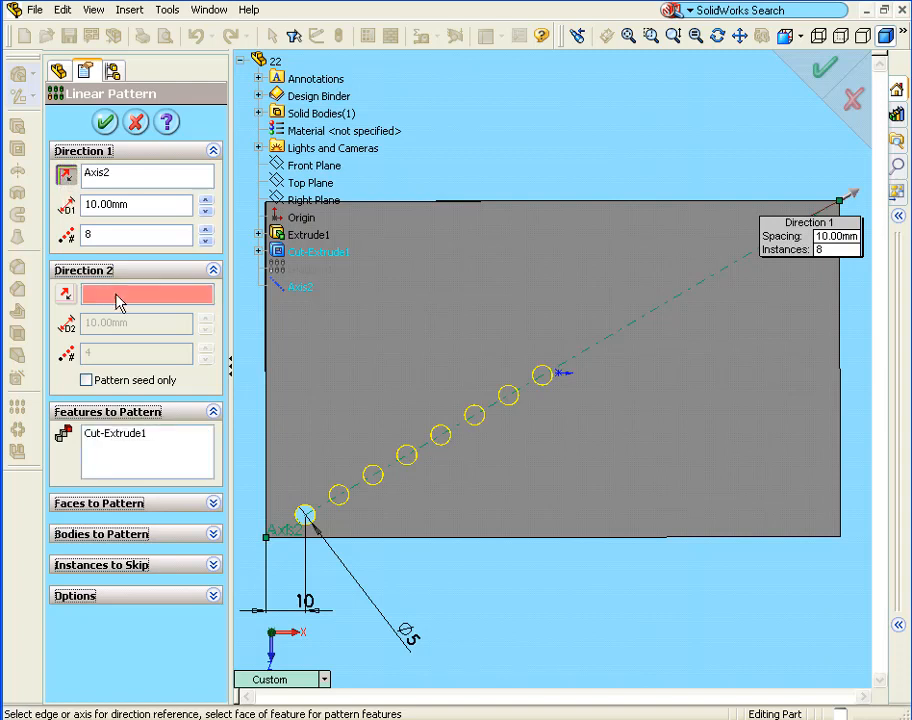
pyautogui.click(243, 61)
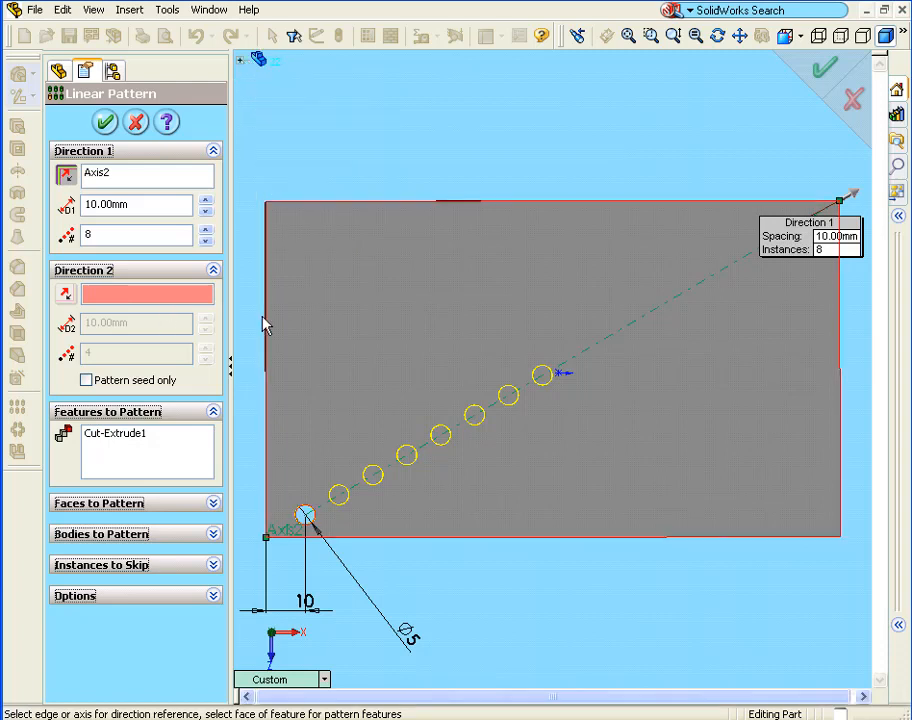
pyautogui.click(267, 418)
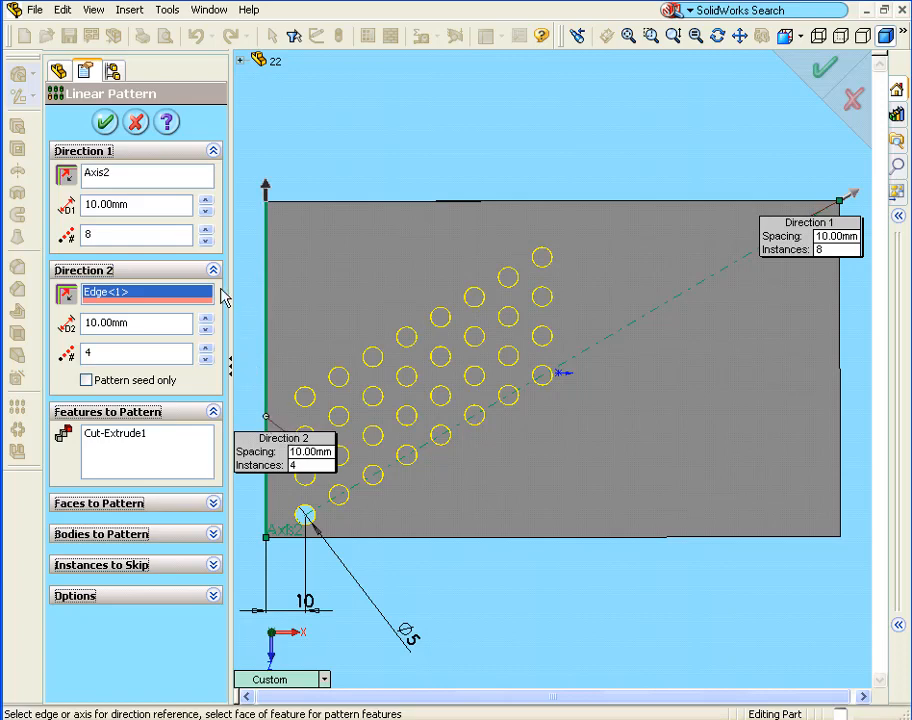
pyautogui.click(105, 122)
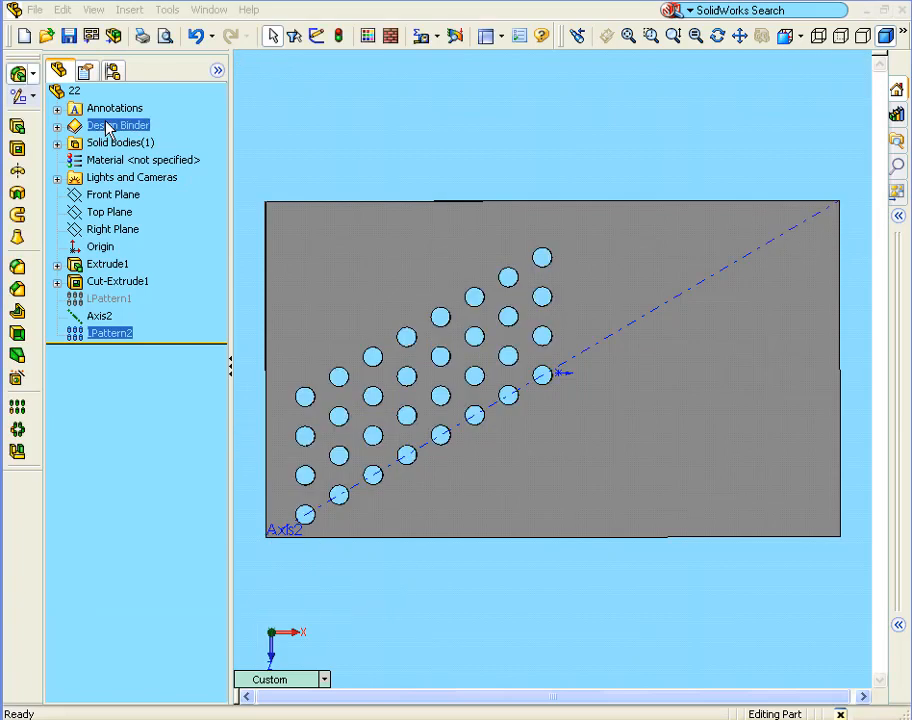
pyautogui.moveTo(530, 540)
pyautogui.mouseDown(button='middle')
pyautogui.moveTo(544, 493)
pyautogui.moveTo(526, 415)
pyautogui.moveTo(546, 482)
pyautogui.moveTo(476, 540)
pyautogui.moveTo(550, 540)
pyautogui.moveTo(525, 525)
pyautogui.mouseUp(button='middle')
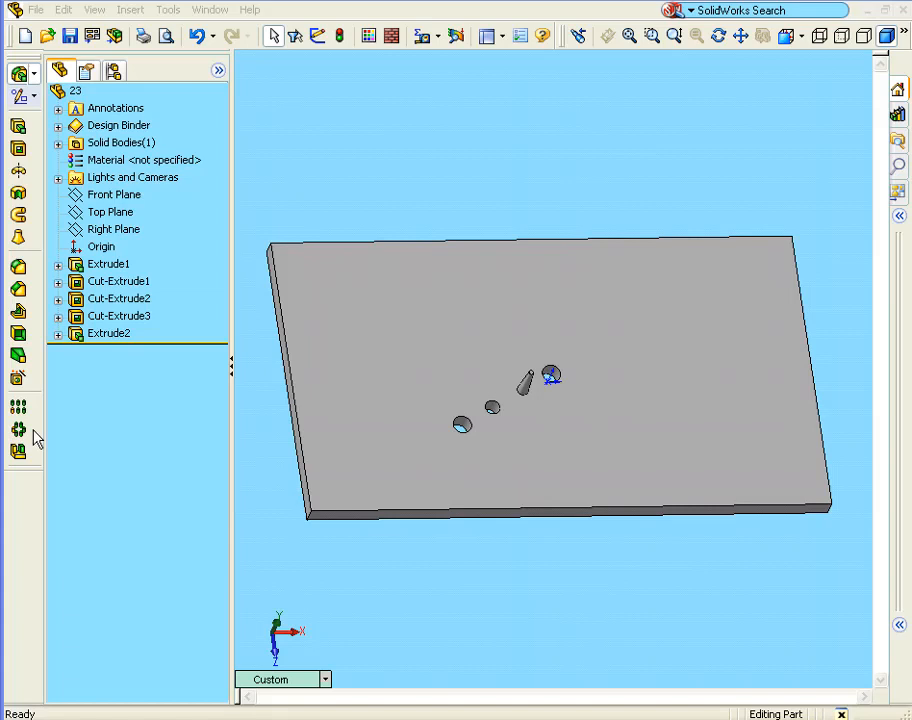
# Step: Create a reference axis through the cylindrical face of the hole at the origin and stretch its displayed line well above the plate
pyautogui.click(134, 16)
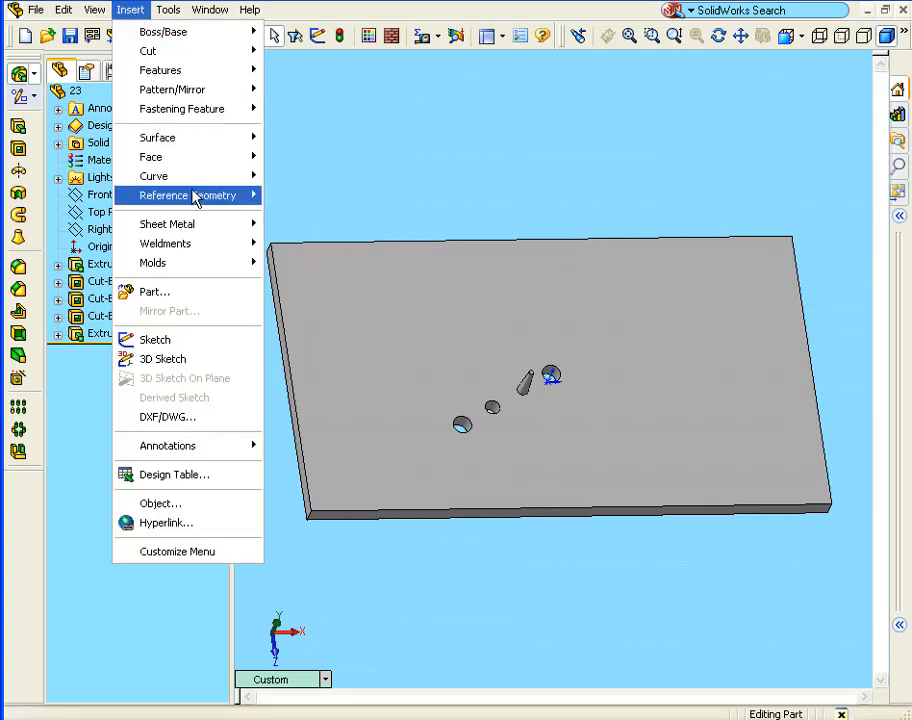
pyautogui.moveTo(196, 200)
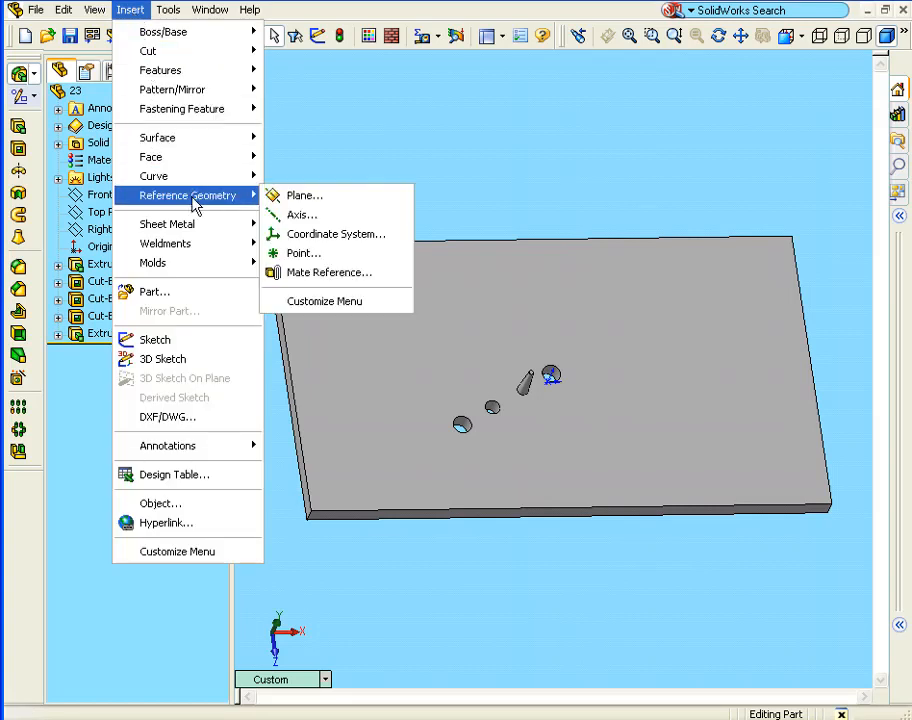
pyautogui.click(300, 215)
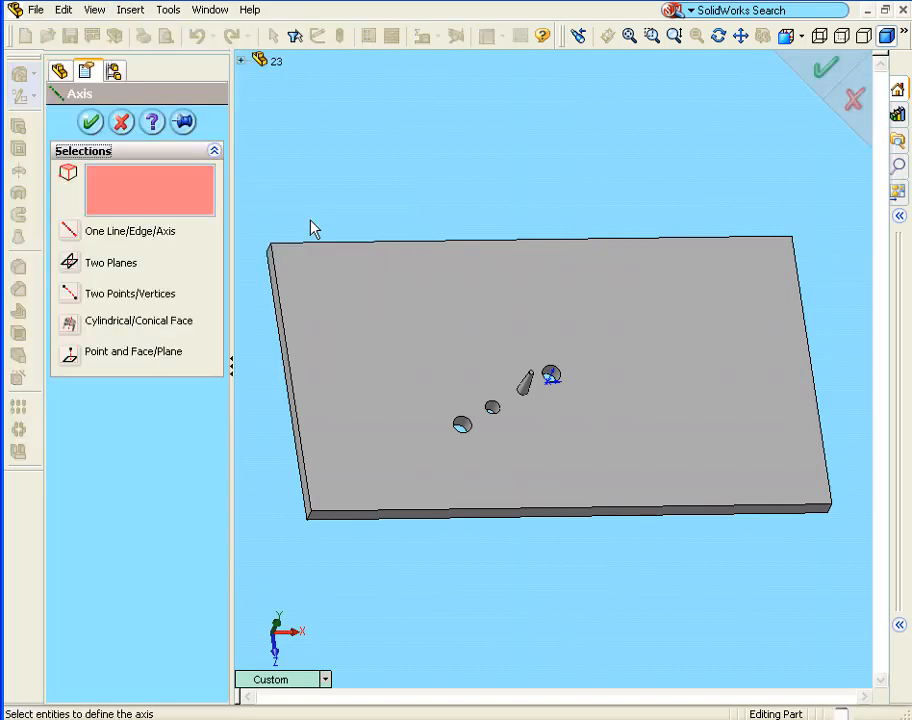
pyautogui.click(652, 36)
pyautogui.moveTo(445, 307); pyautogui.dragTo(641, 410)
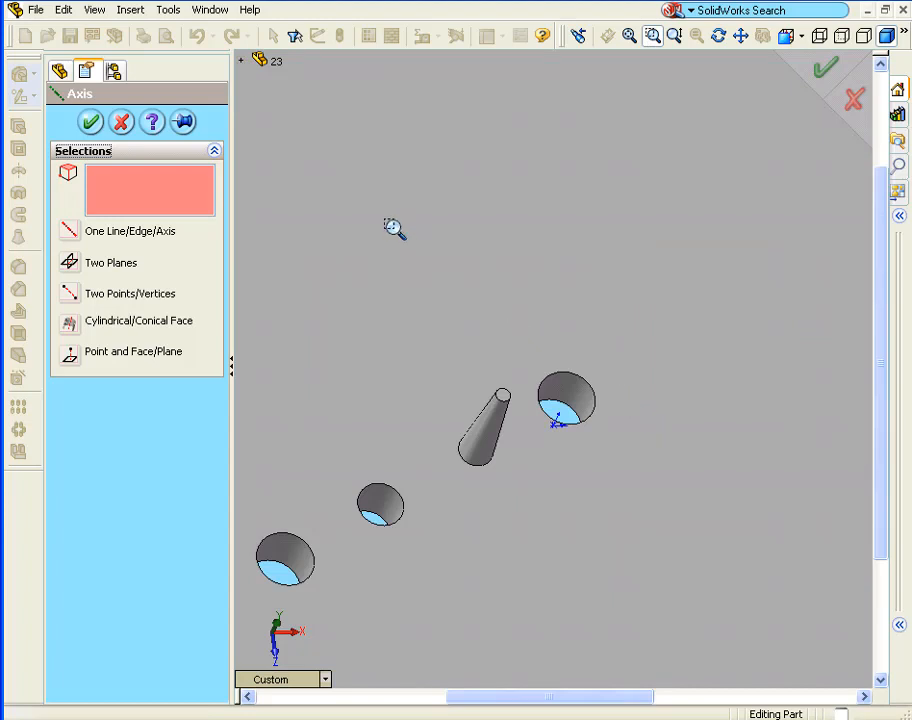
pyautogui.press('Escape')
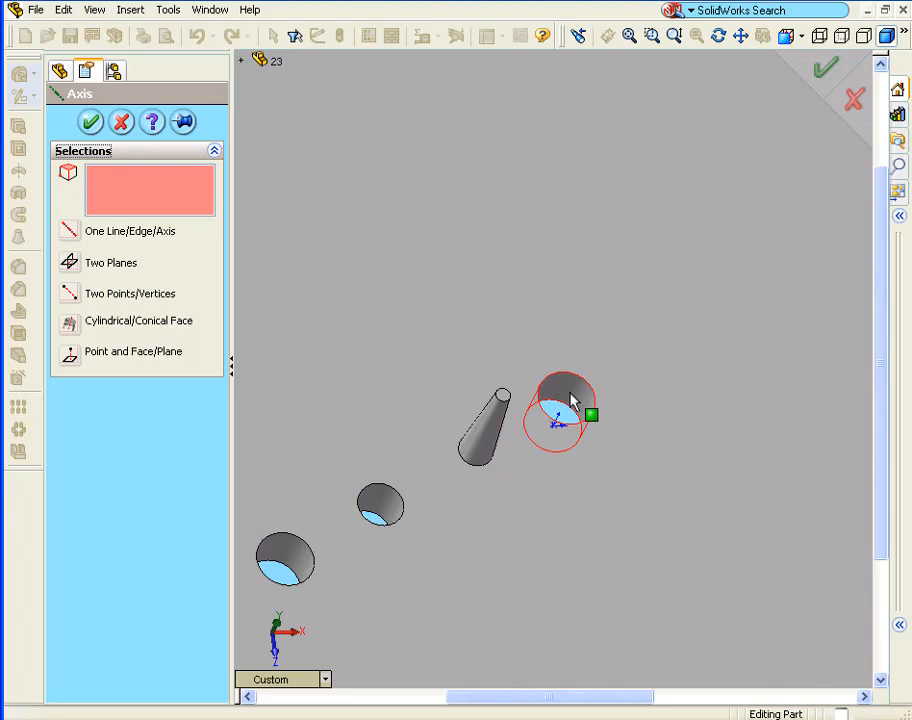
pyautogui.click(572, 400)
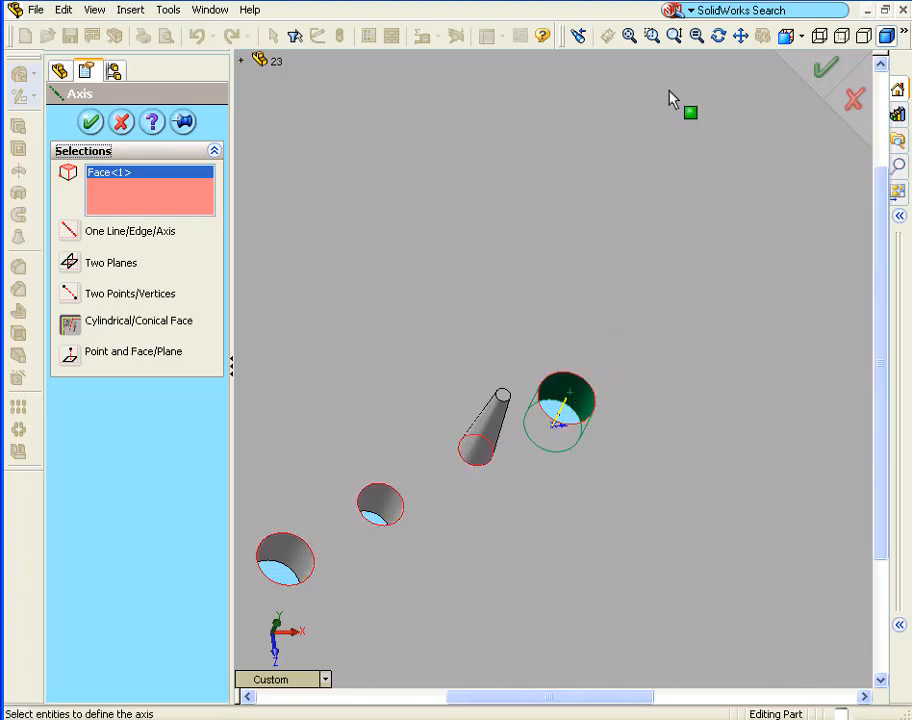
pyautogui.click(629, 36)
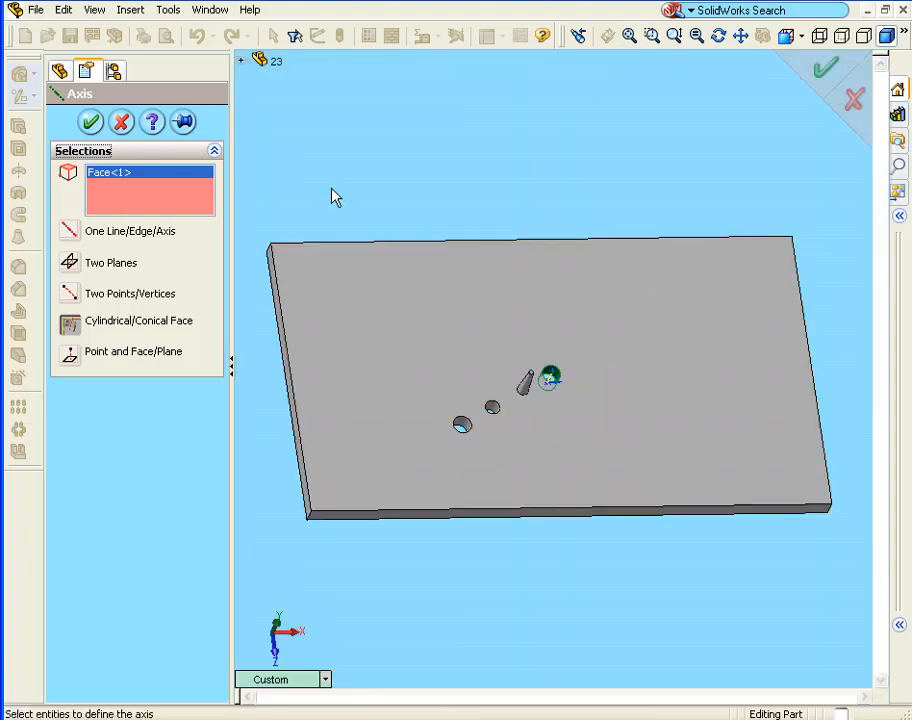
pyautogui.click(92, 123)
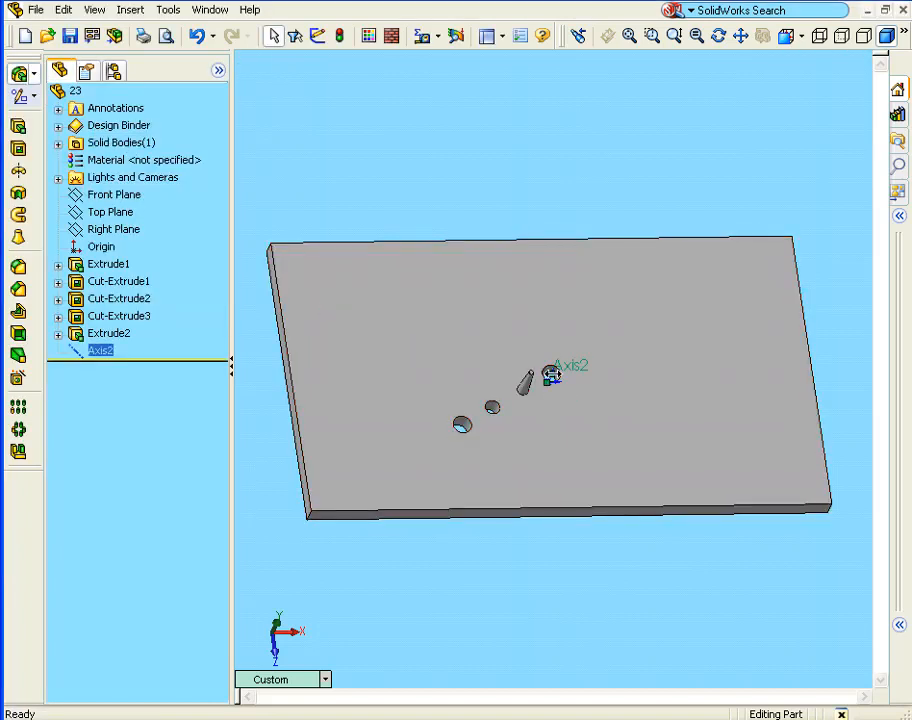
pyautogui.moveTo(551, 372); pyautogui.dragTo(585, 291)
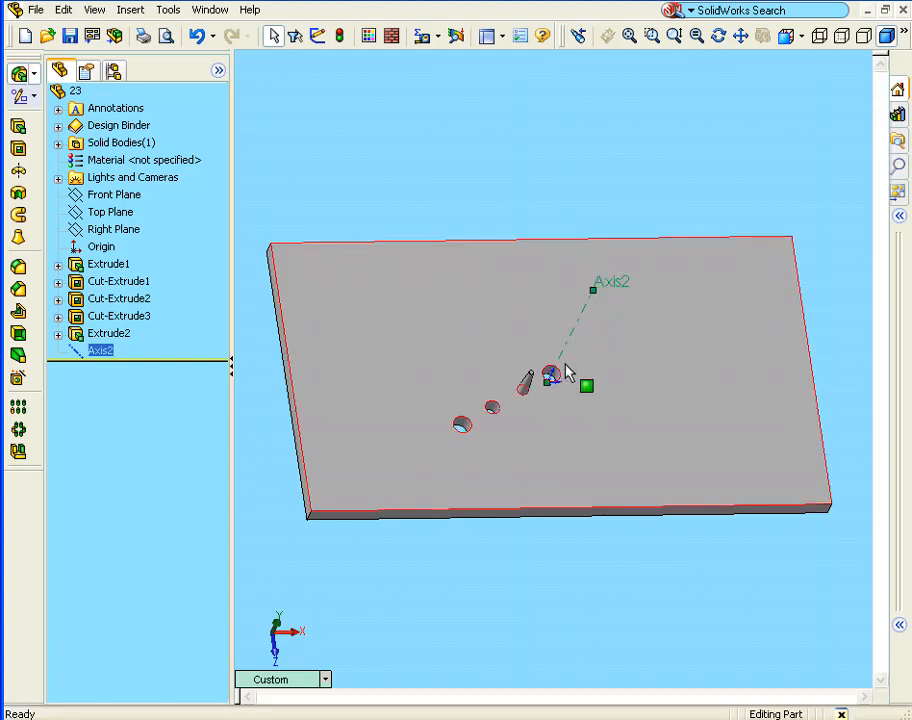
# Step: Start a circular pattern about Axis2 with 30-degree spacing and 6 instances
pyautogui.click(19, 432)
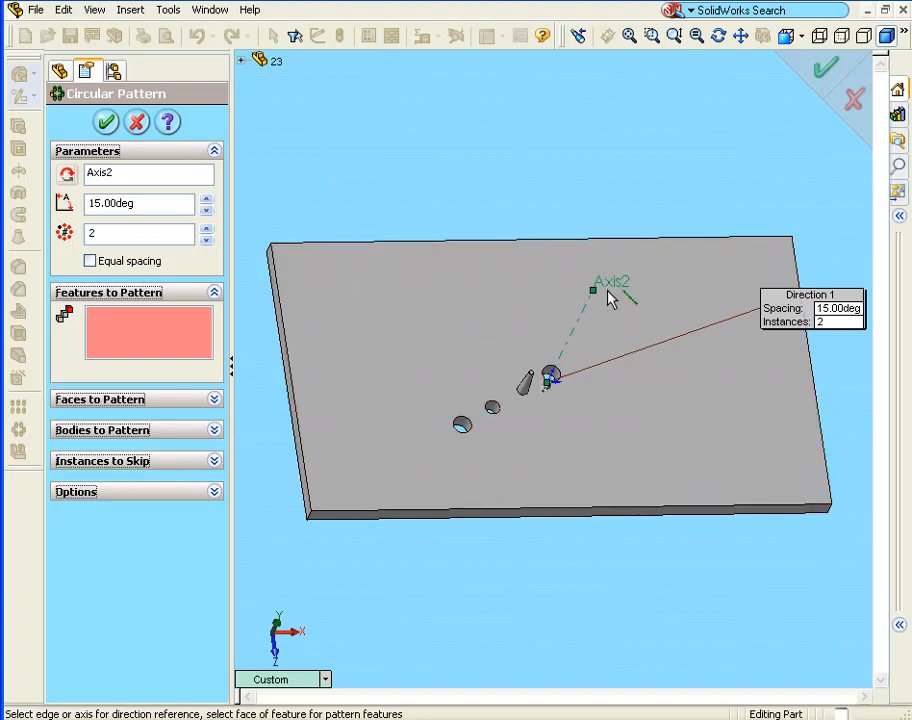
pyautogui.click(147, 178)
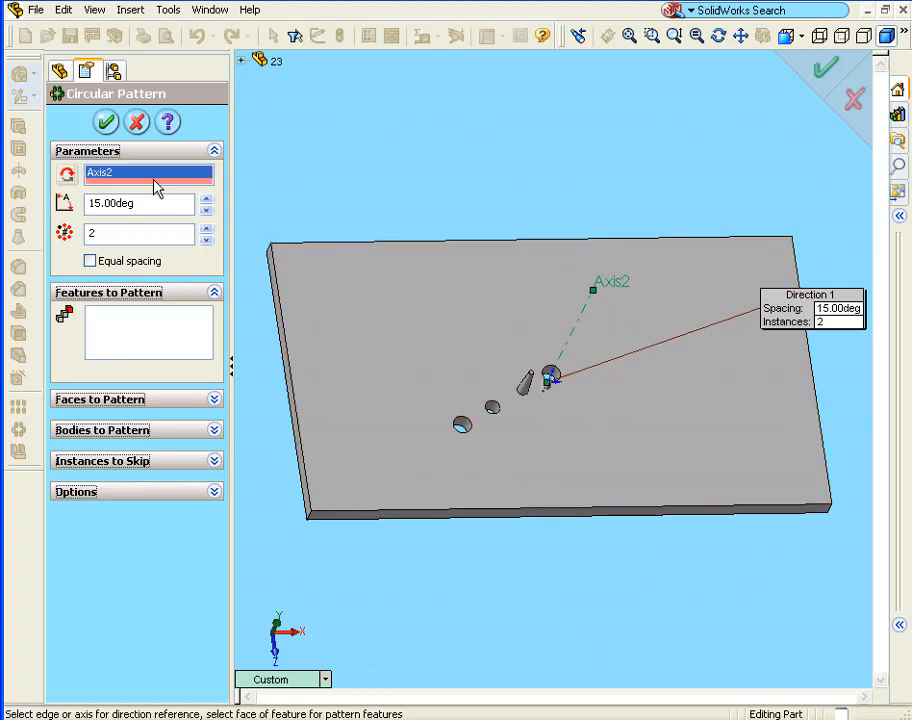
pyautogui.click(579, 326)
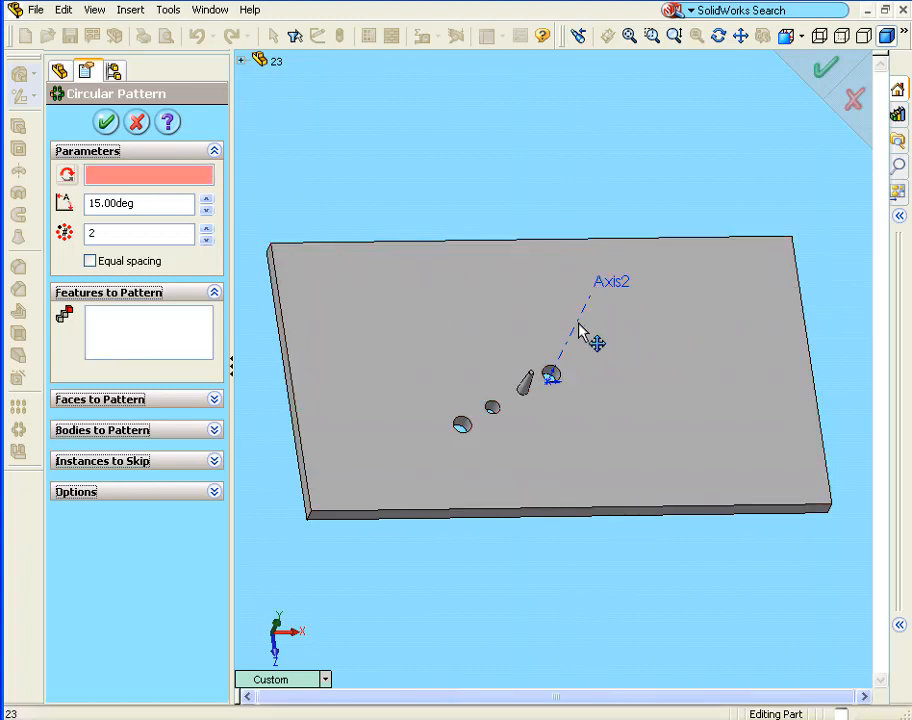
pyautogui.click(579, 326)
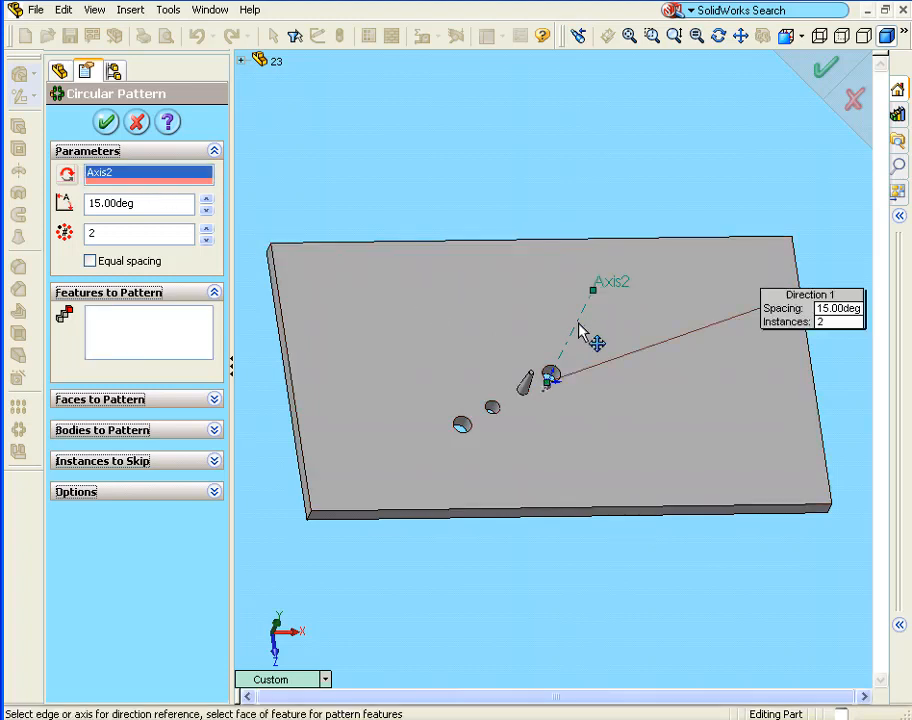
pyautogui.click(206, 199)
pyautogui.click(206, 199)
pyautogui.click(206, 199)
pyautogui.click(206, 199)
pyautogui.click(206, 199)
pyautogui.click(206, 199)
pyautogui.click(206, 199)
pyautogui.click(206, 199)
pyautogui.click(206, 199)
pyautogui.click(206, 199)
pyautogui.click(206, 199)
pyautogui.click(206, 199)
pyautogui.click(206, 199)
pyautogui.click(206, 199)
pyautogui.click(206, 199)
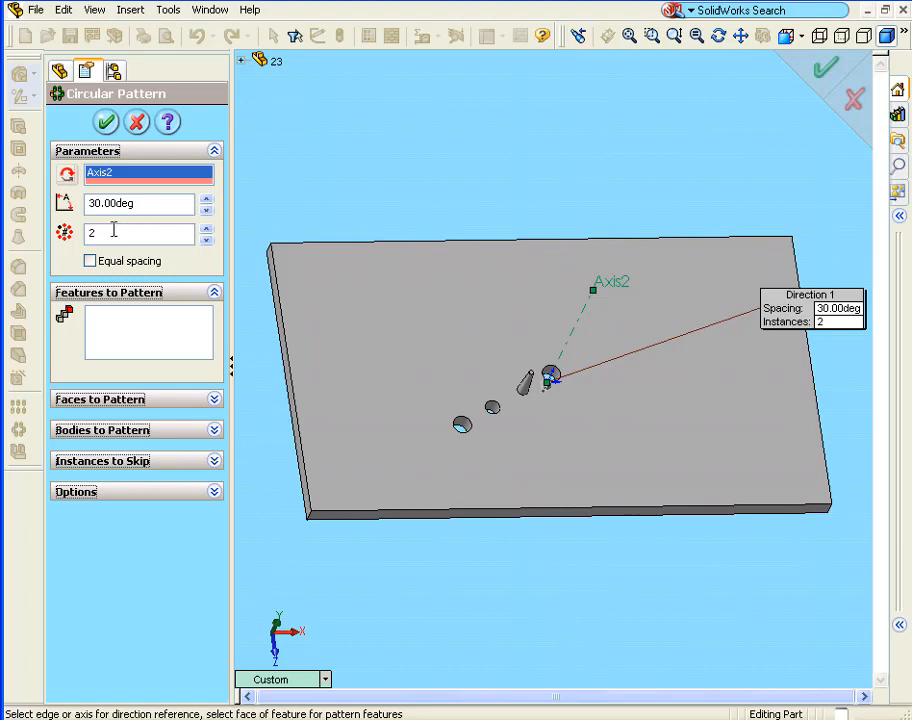
pyautogui.moveTo(118, 233); pyautogui.dragTo(66, 232)
pyautogui.write('6')
# Step: Choose Cut-Extrude1, Cut-Extrude2 and Extrude2 as the features to repeat in the circular pattern
pyautogui.click(128, 333)
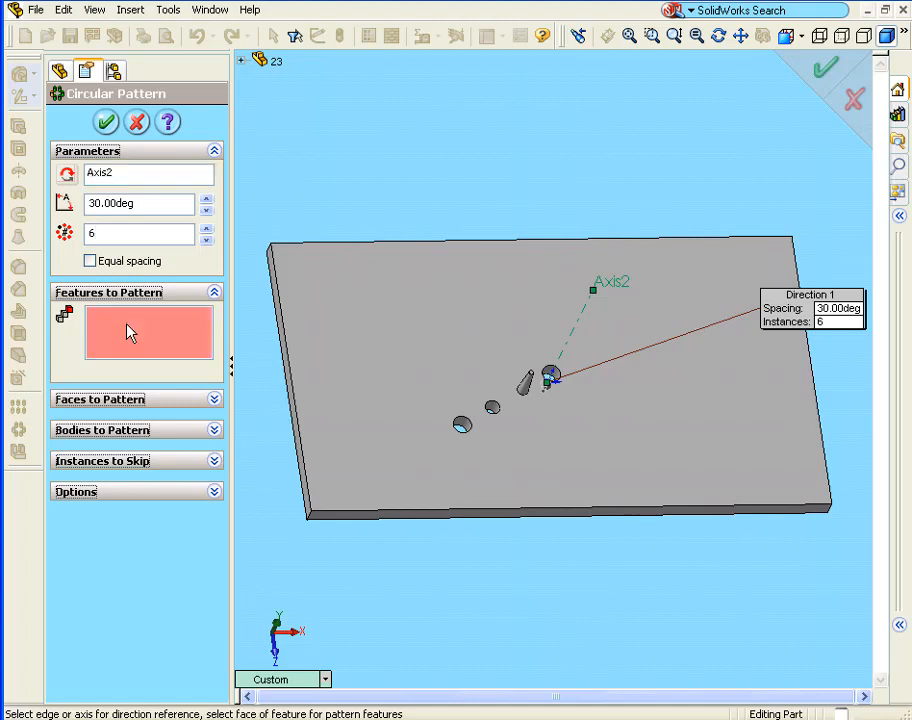
pyautogui.click(243, 61)
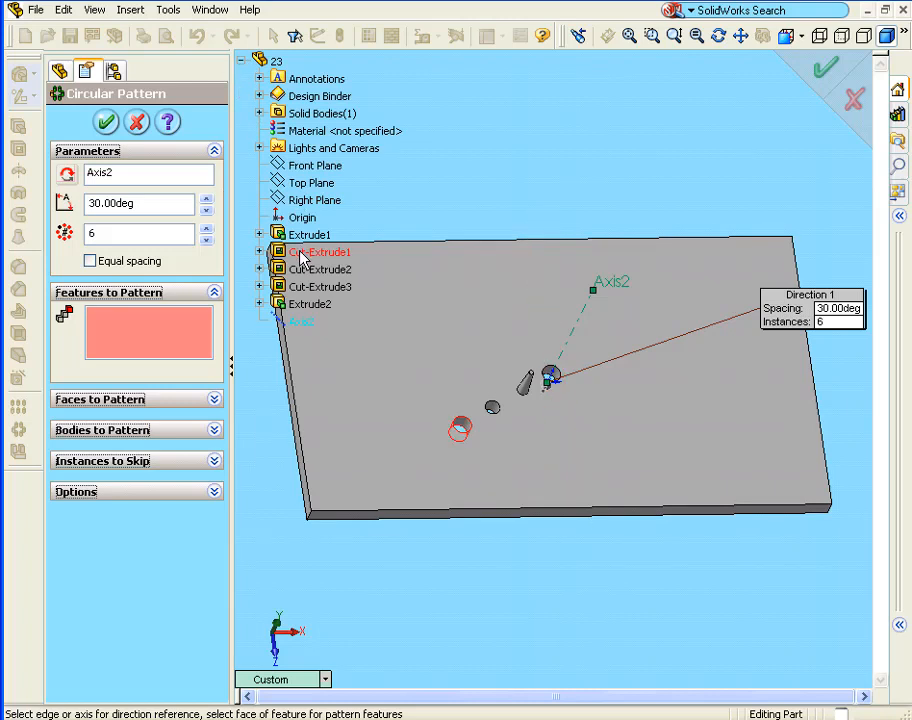
pyautogui.click(303, 253)
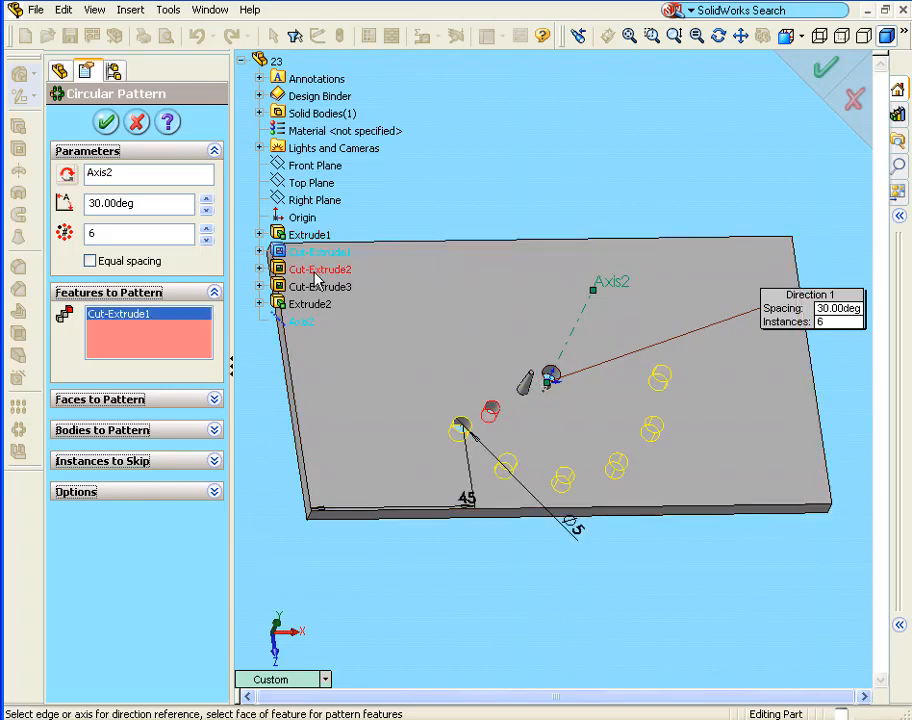
pyautogui.click(316, 272)
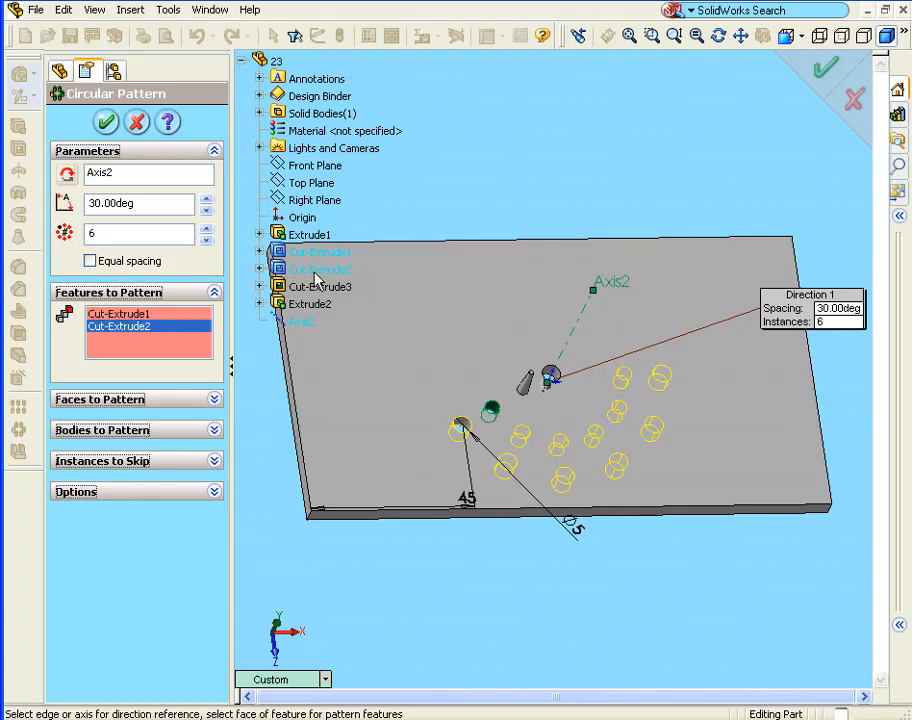
pyautogui.click(316, 305)
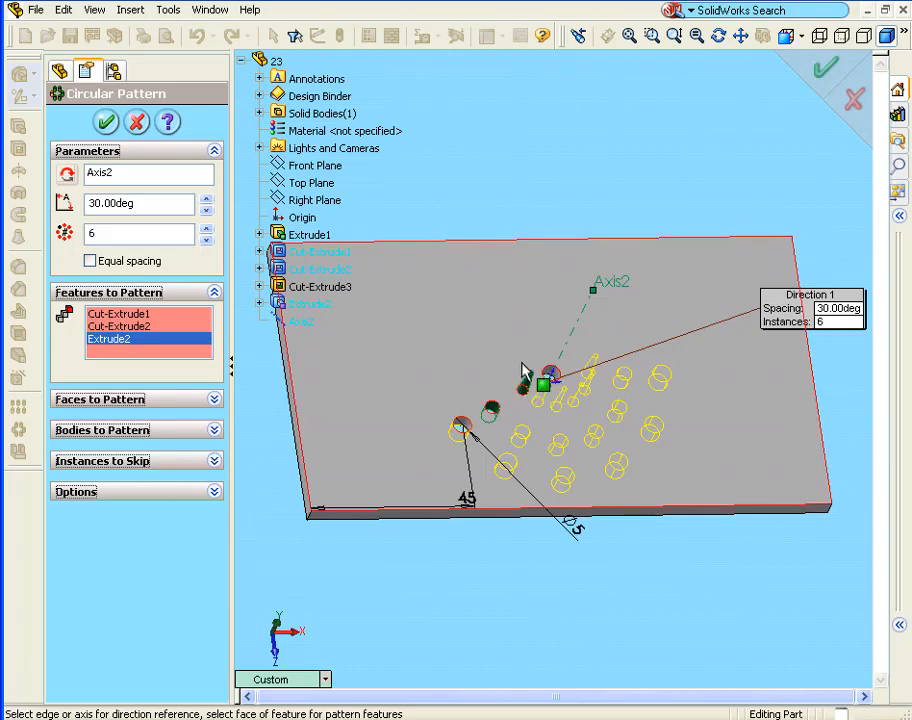
# Step: Reverse the rotation direction and create the circular pattern of the two holes and the tapered pin
pyautogui.click(68, 177)
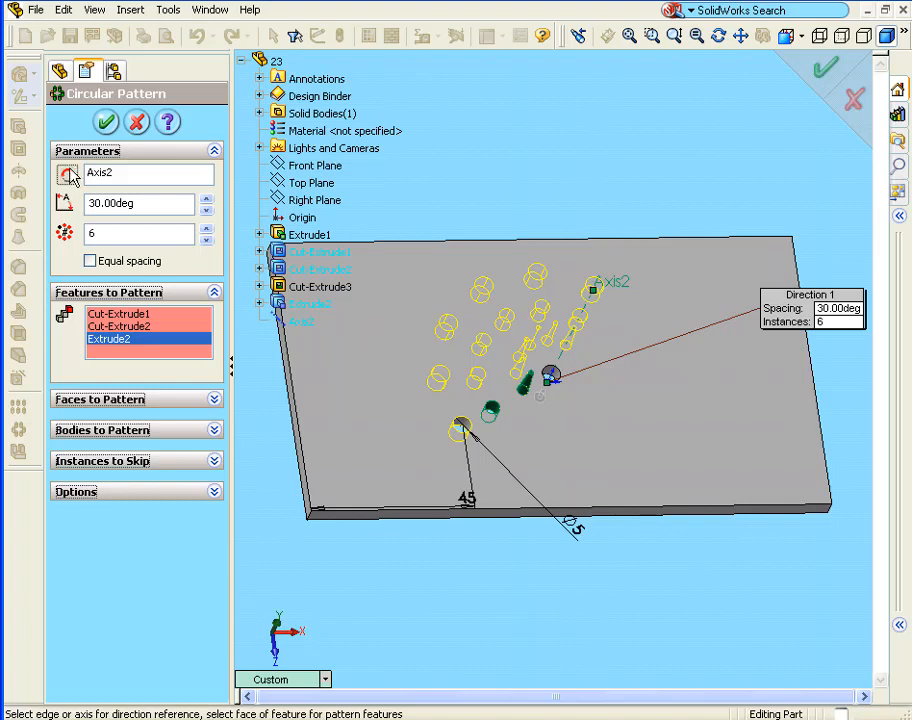
pyautogui.click(107, 122)
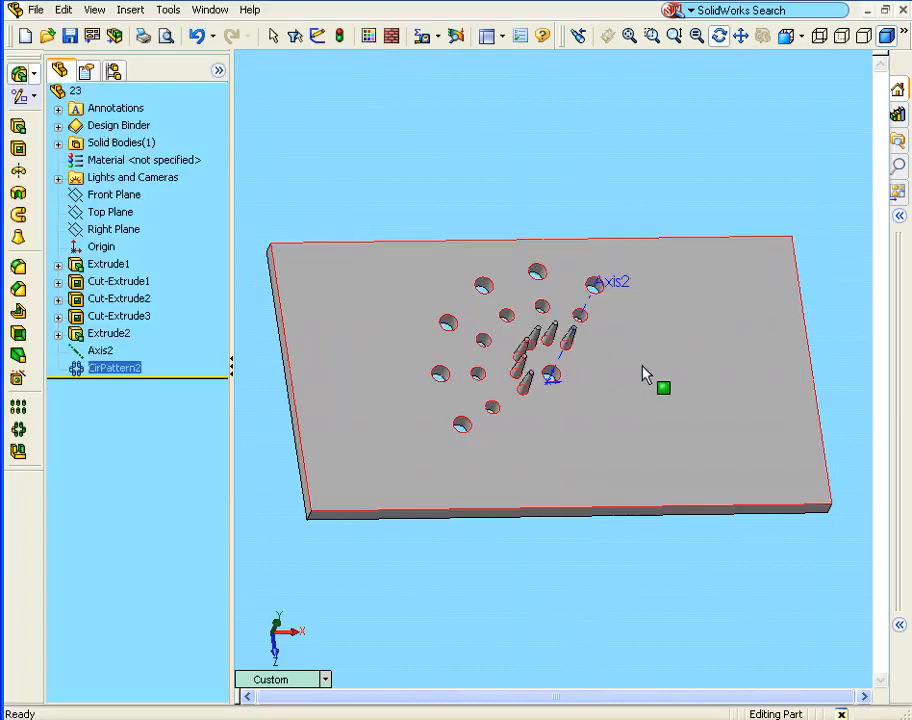
pyautogui.moveTo(643, 373); pyautogui.dragTo(598, 378, button='middle')
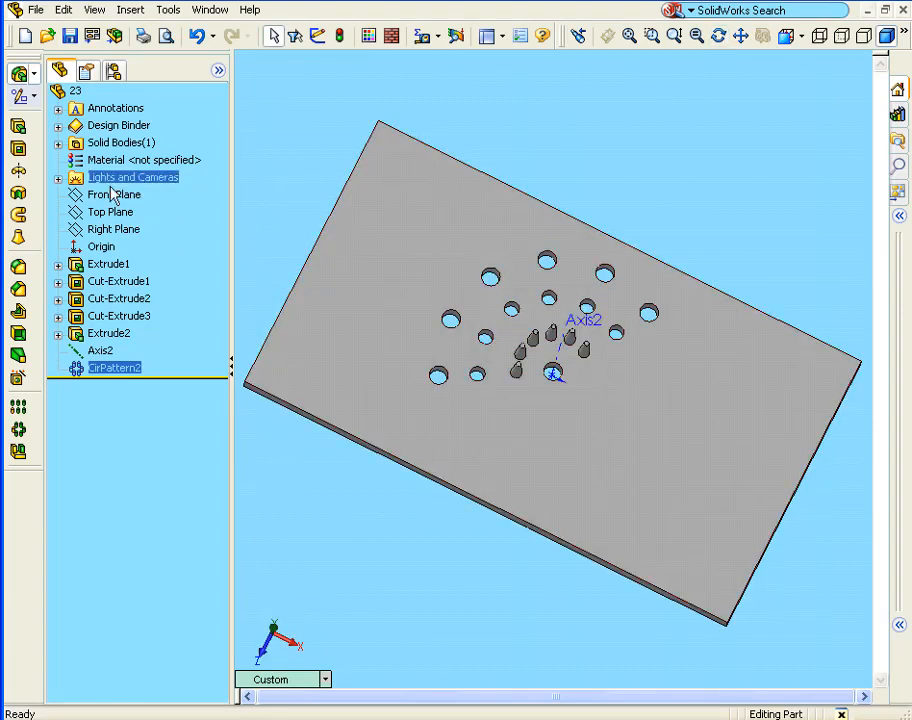